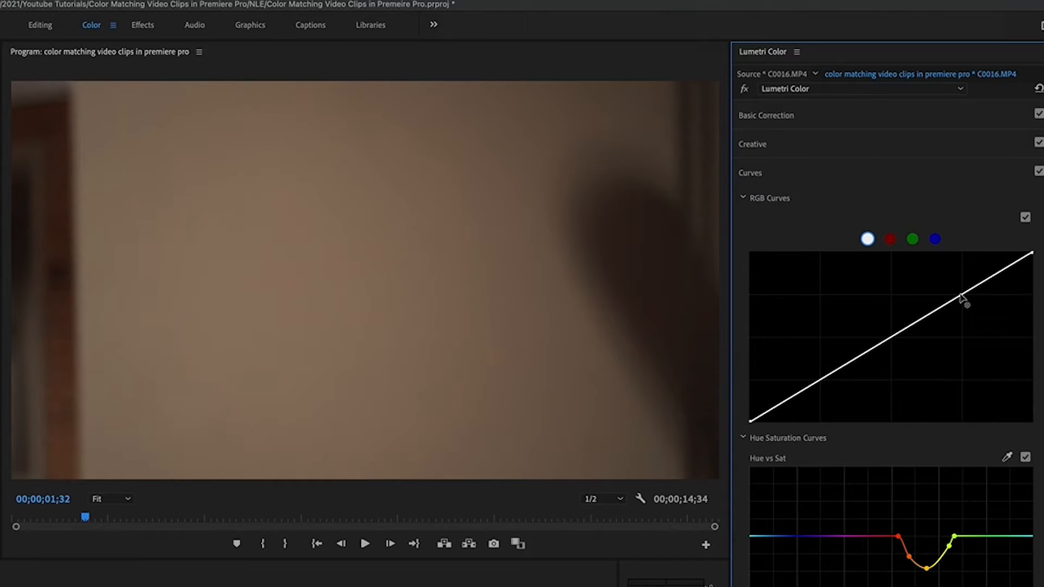
- Add shadow and highlight points to C0016.MP4's white RGB curve, lifting the shadow point above the diagonal and keeping the highlight point near it
click(818, 381)
drag(960, 297, 949, 281)
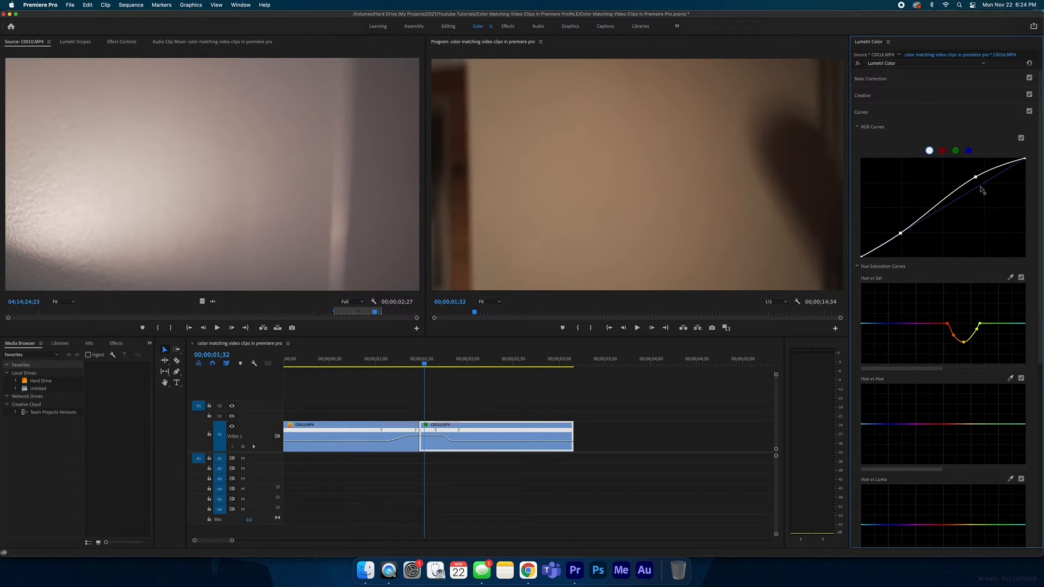
mouse_move(982, 189)
mouse_down()
mouse_move(989, 200)
mouse_move(983, 184)
mouse_up()
drag(901, 233, 896, 221)
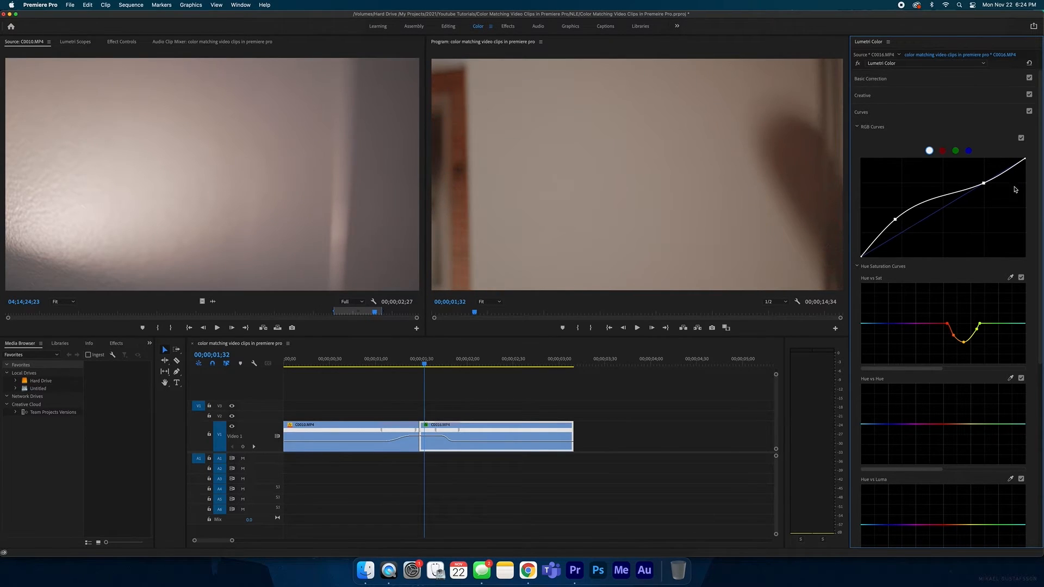
- In C0016.MP4's basic tone correction, set Whites to 28.7 and Highlights to 16.8
click(873, 79)
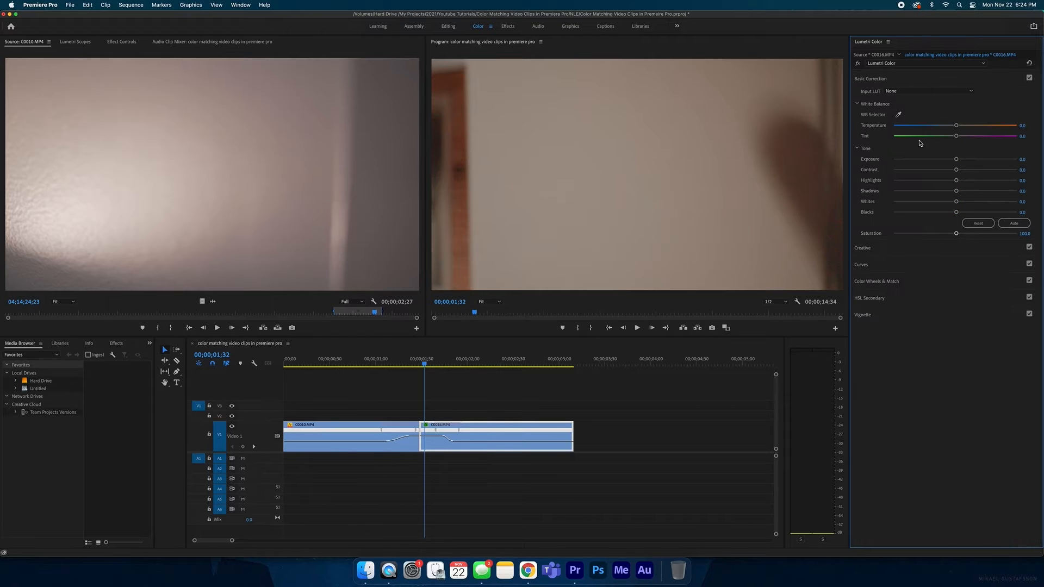
drag(957, 203, 977, 203)
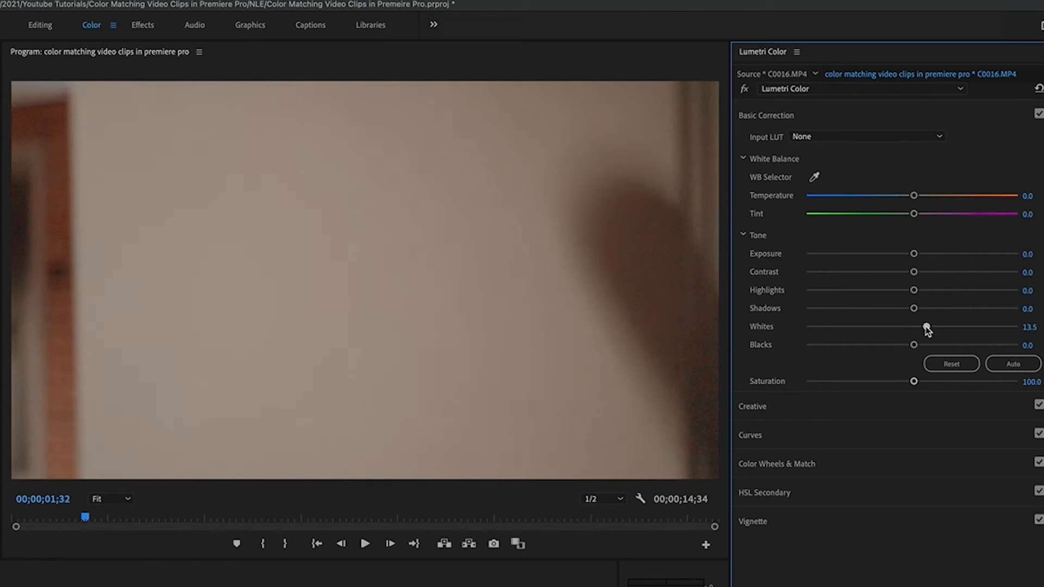
drag(949, 328, 930, 290)
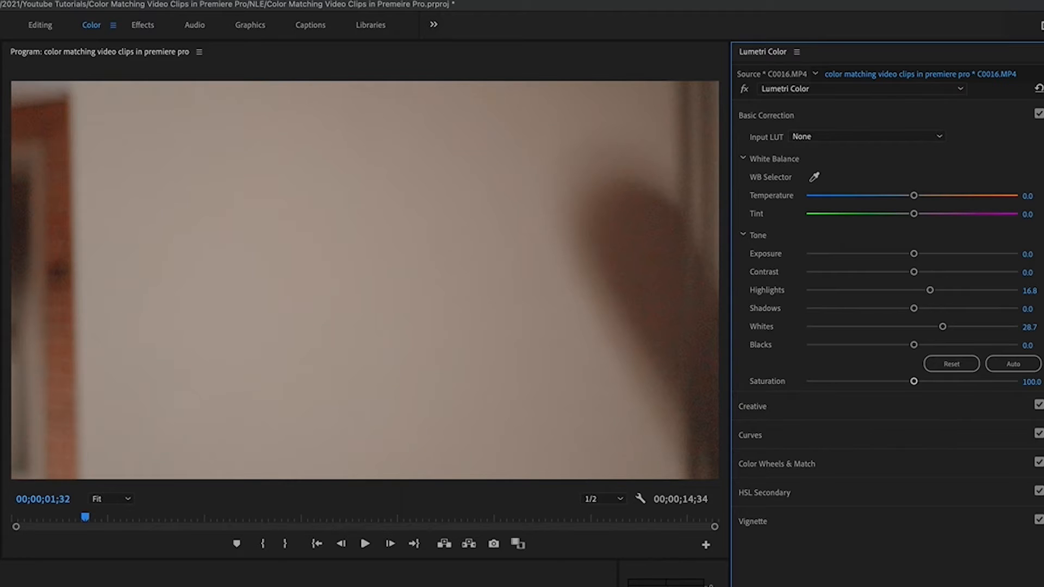
- Play the sequence across the cut from C0010.MP4 to C0016.MP4 to check the color match
key(super+shift+a)
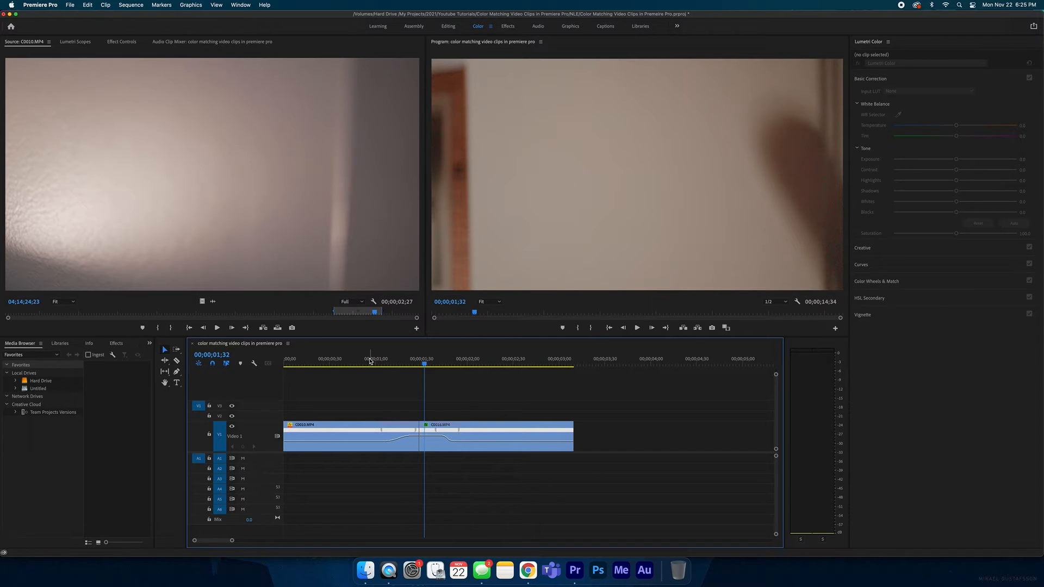
click(457, 427)
click(388, 361)
key(space)
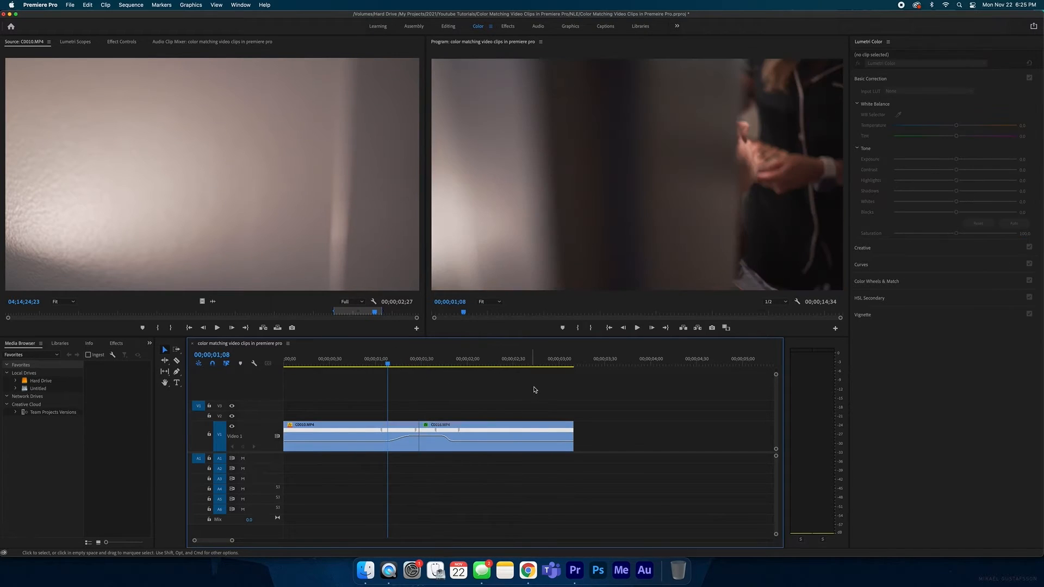
key(space)
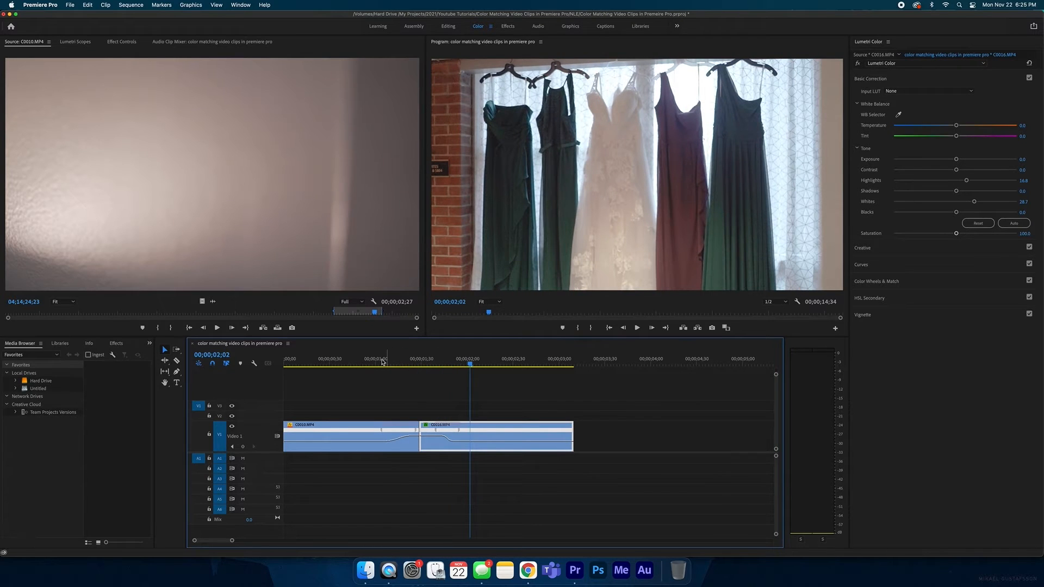
- Examine the opening frames of C0016.MP4 for the wall's edge entering the shot, and park the playhead at 00;00;01;30
drag(382, 362, 429, 365)
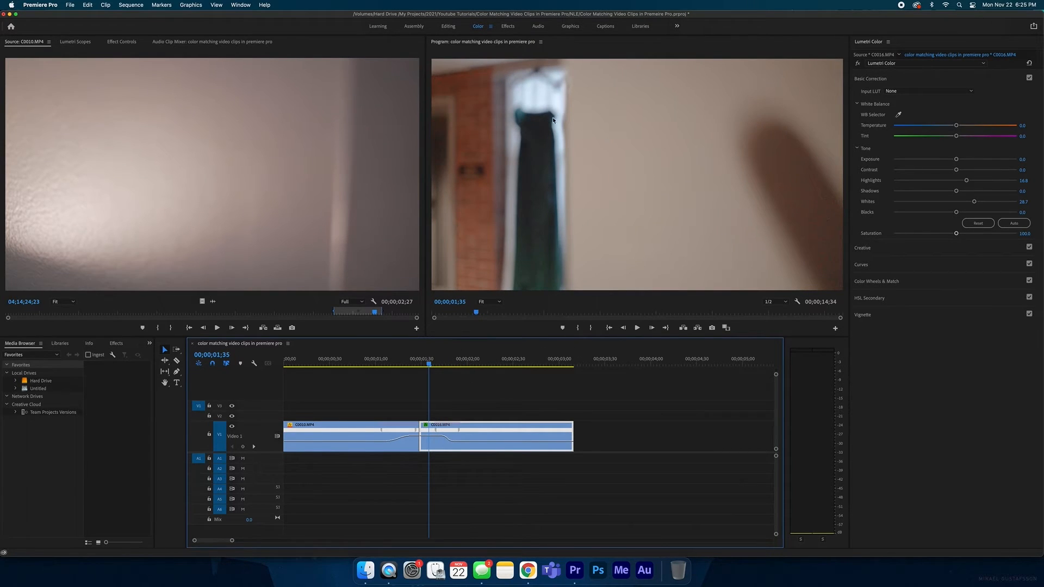
mouse_move(429, 366)
mouse_down()
mouse_move(469, 370)
mouse_move(434, 363)
mouse_up()
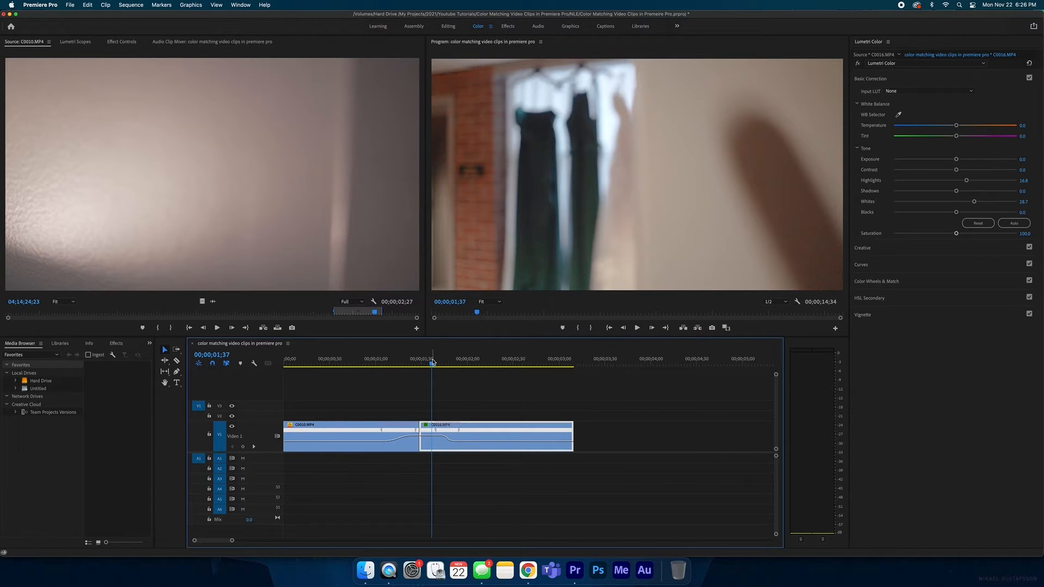
drag(433, 363, 421, 364)
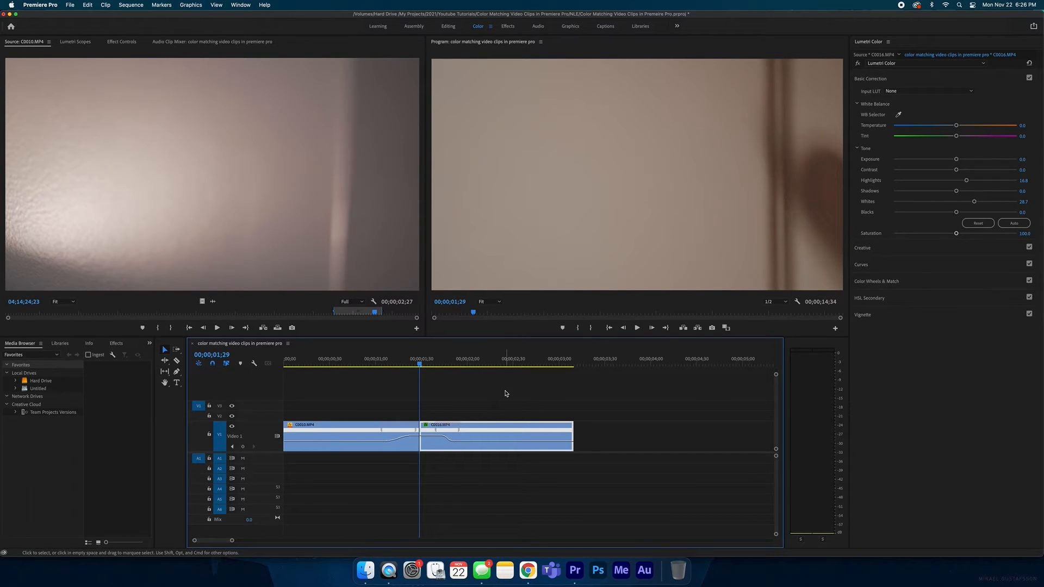
key(Right)
key(Right)
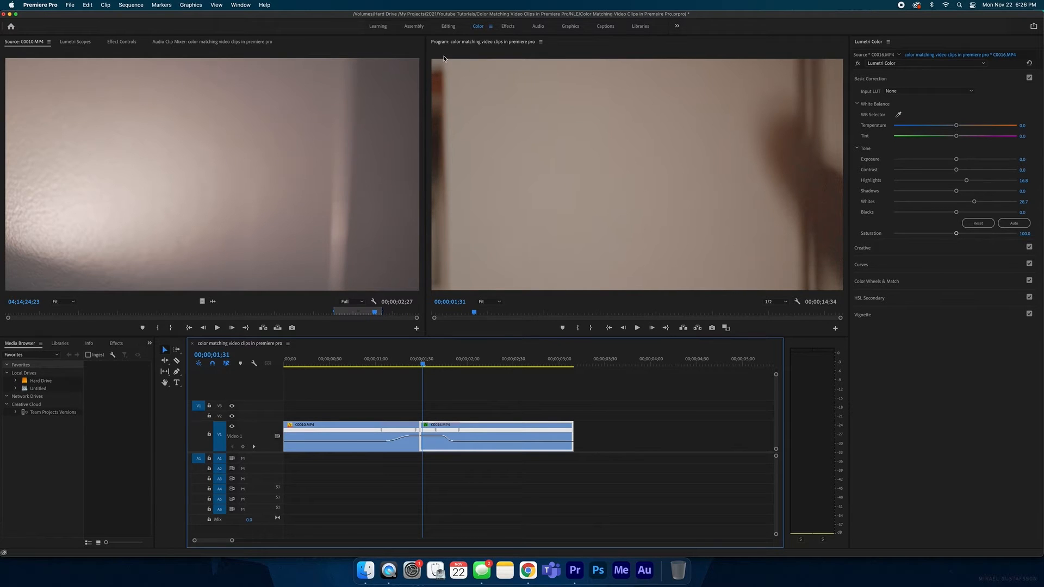
key(Left)
key(Right)
key(Left)
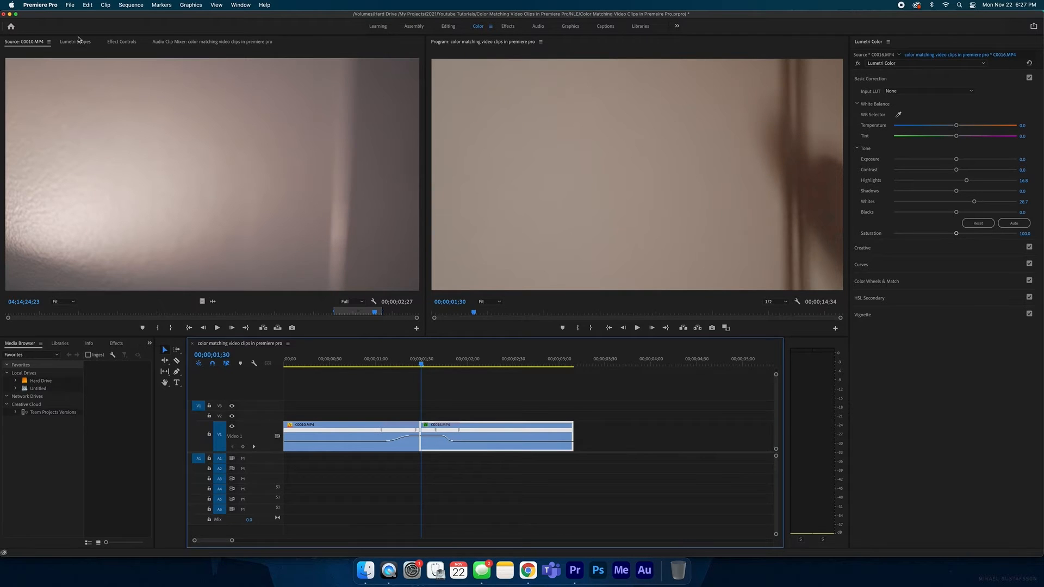
- Add a free-draw Bezier mask to C0016.MP4's Lumetri Color effect
click(126, 41)
click(499, 302)
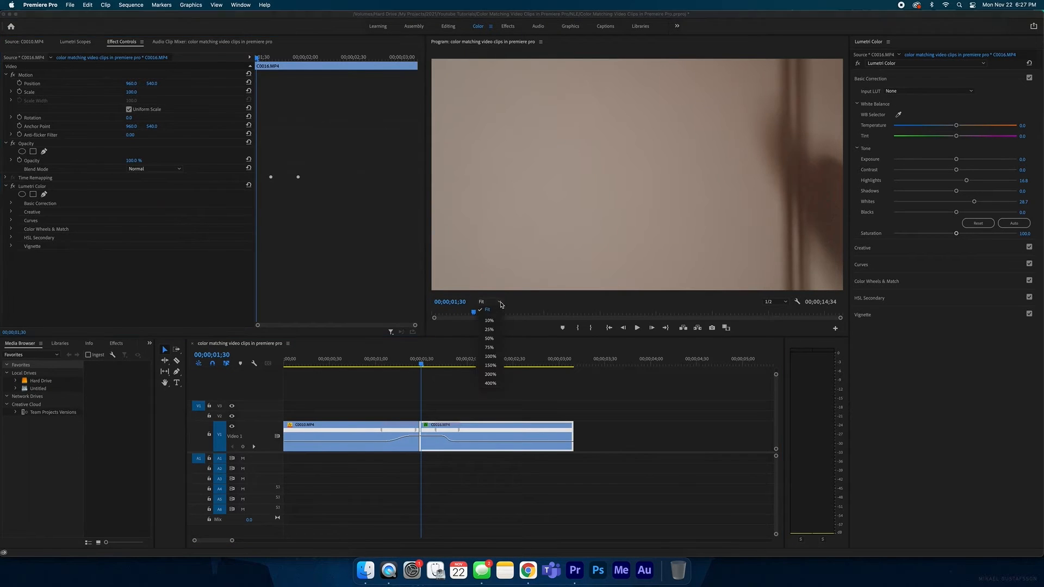
click(492, 347)
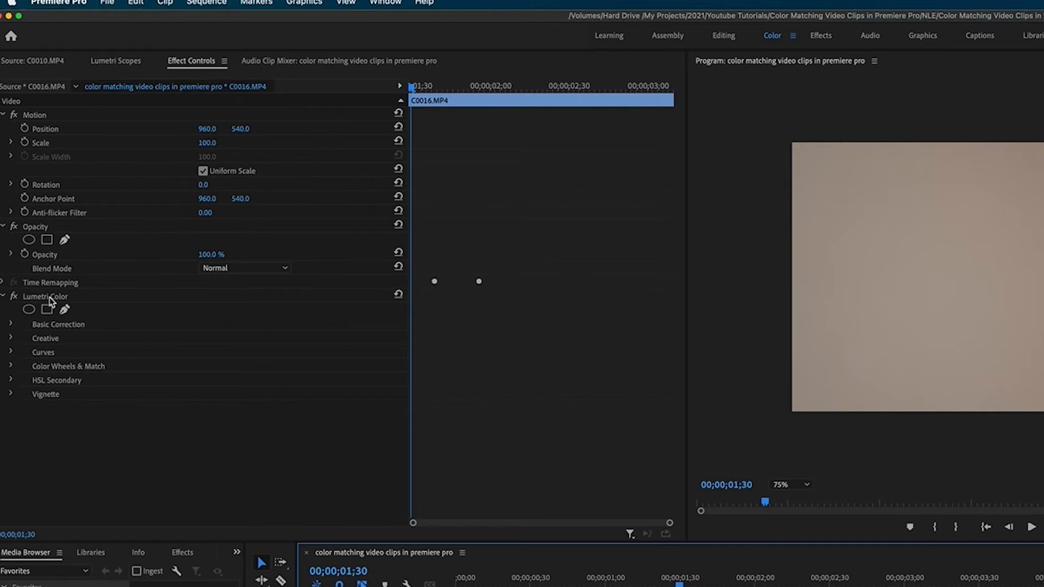
click(48, 298)
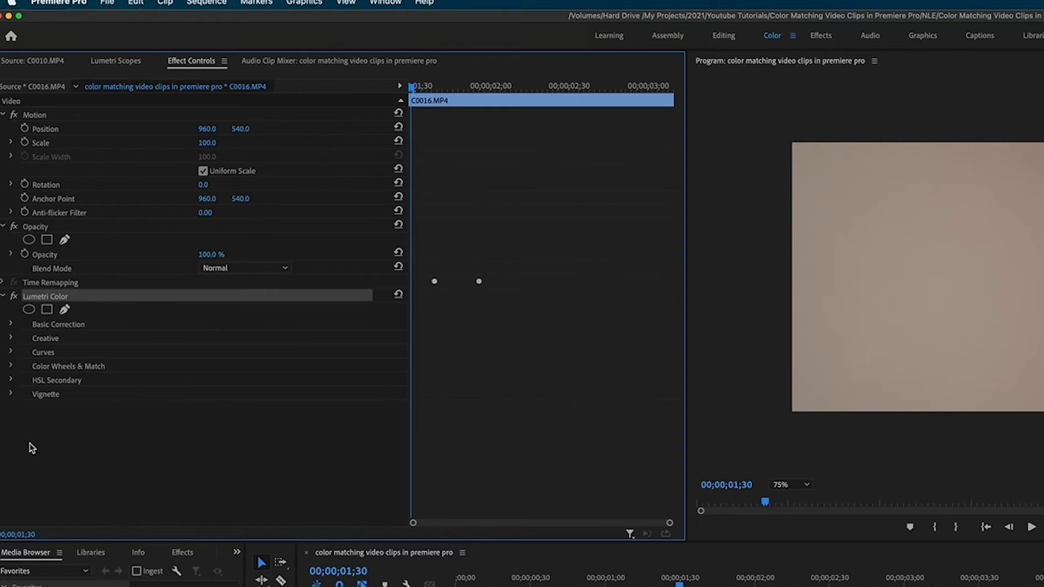
click(65, 311)
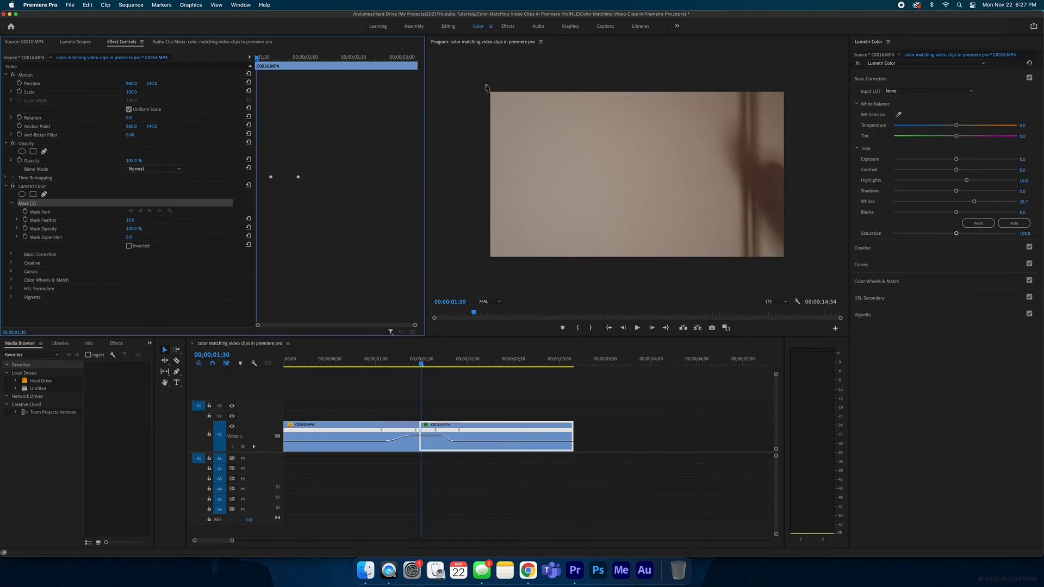
- Draw a closed four-point mask just outside the video frame so that it encloses the whole picture
click(784, 131)
click(488, 268)
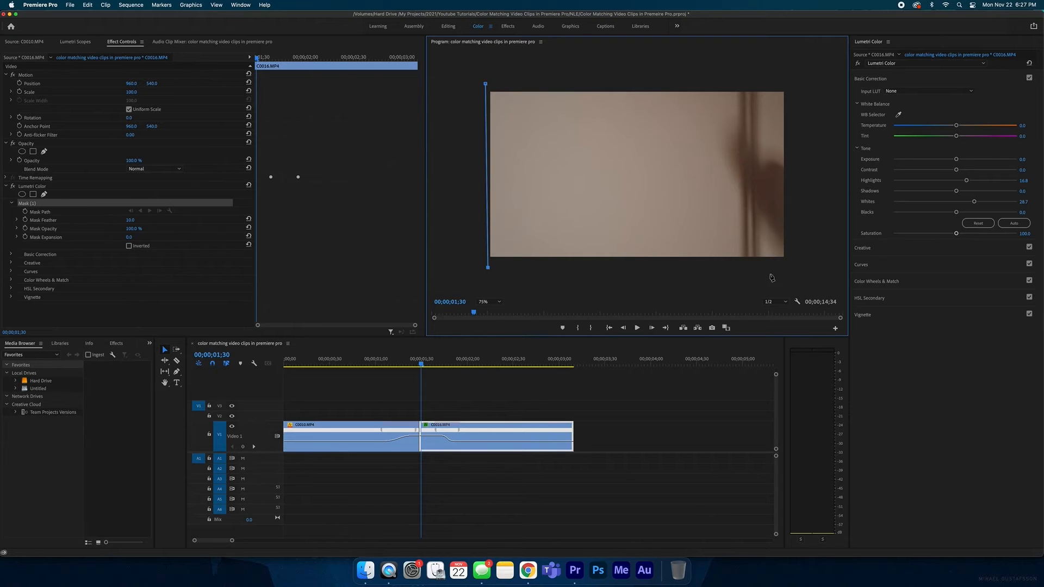
click(804, 272)
click(797, 76)
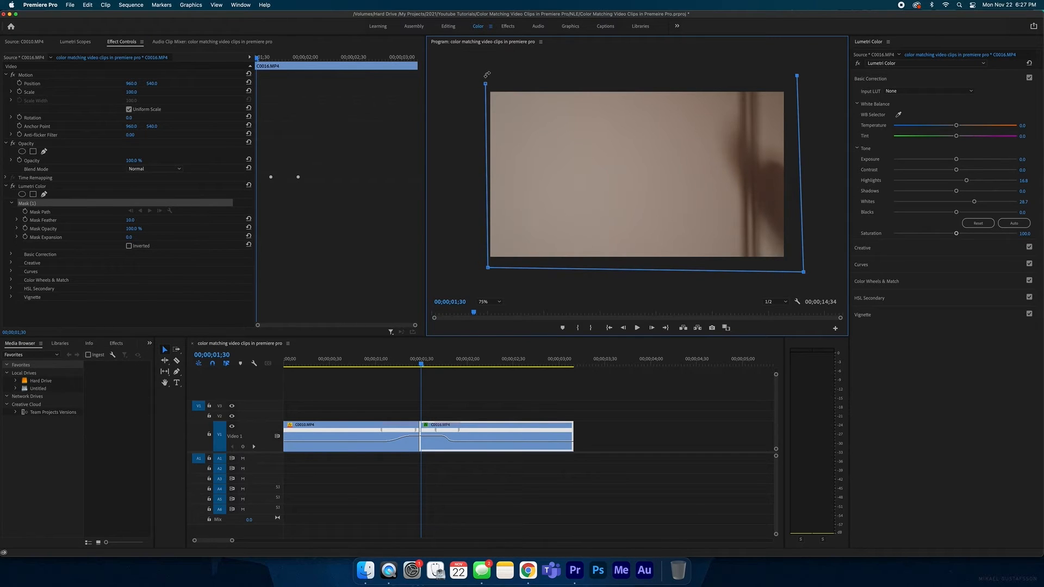
drag(488, 74, 485, 81)
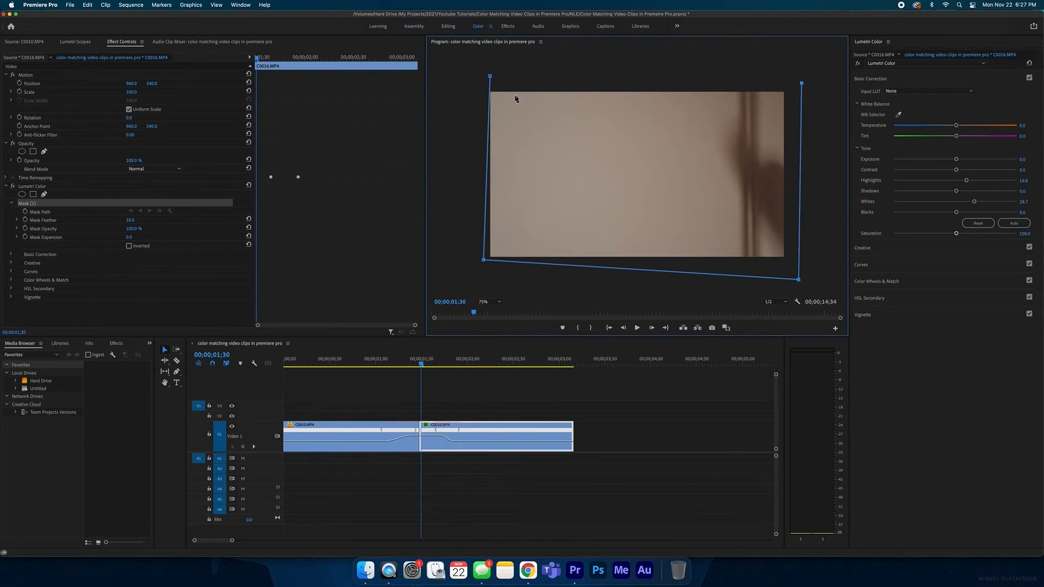
key(super+z)
click(485, 84)
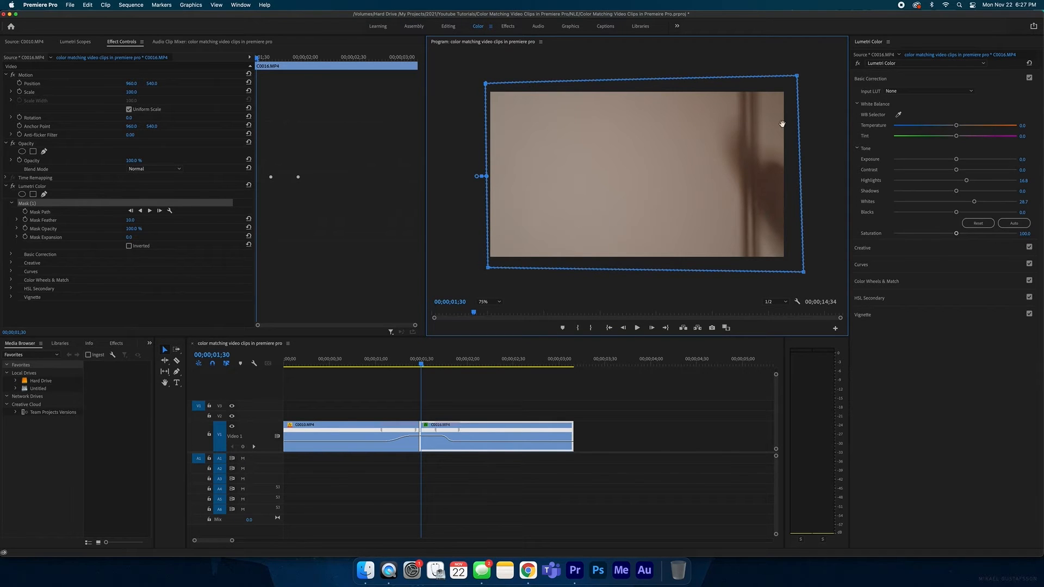
mouse_move(520, 176)
mouse_down()
mouse_move(567, 175)
mouse_move(508, 174)
mouse_move(566, 173)
mouse_move(518, 173)
mouse_up()
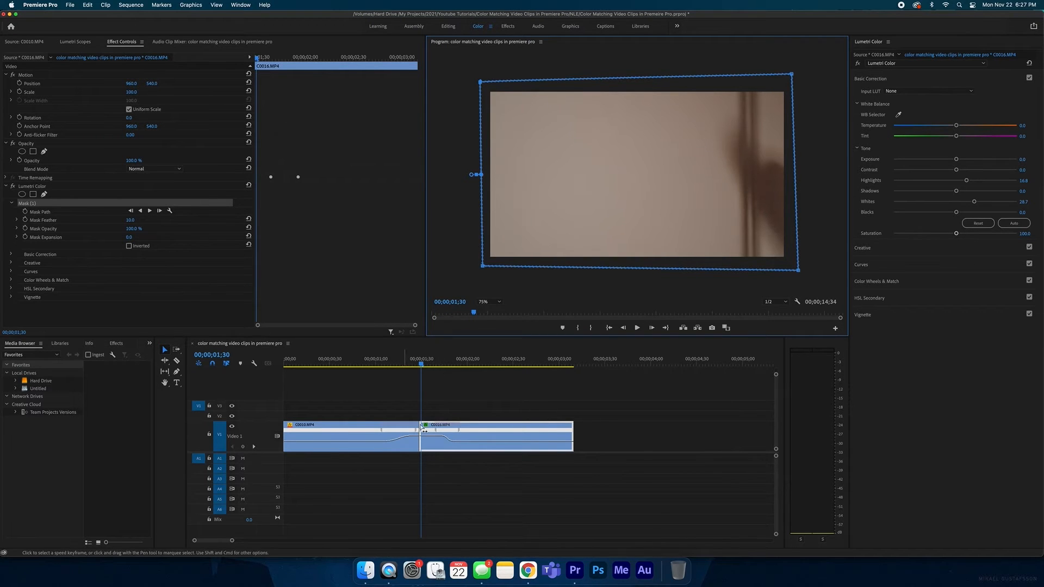
- Track the Lumetri Color mask forward one frame to 00;00;01;31
click(430, 429)
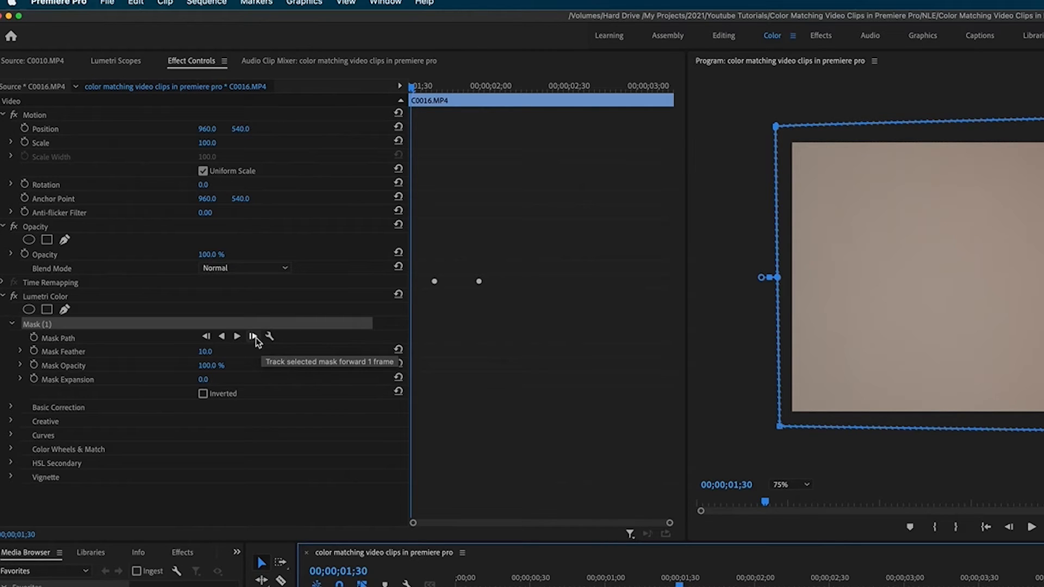
click(256, 337)
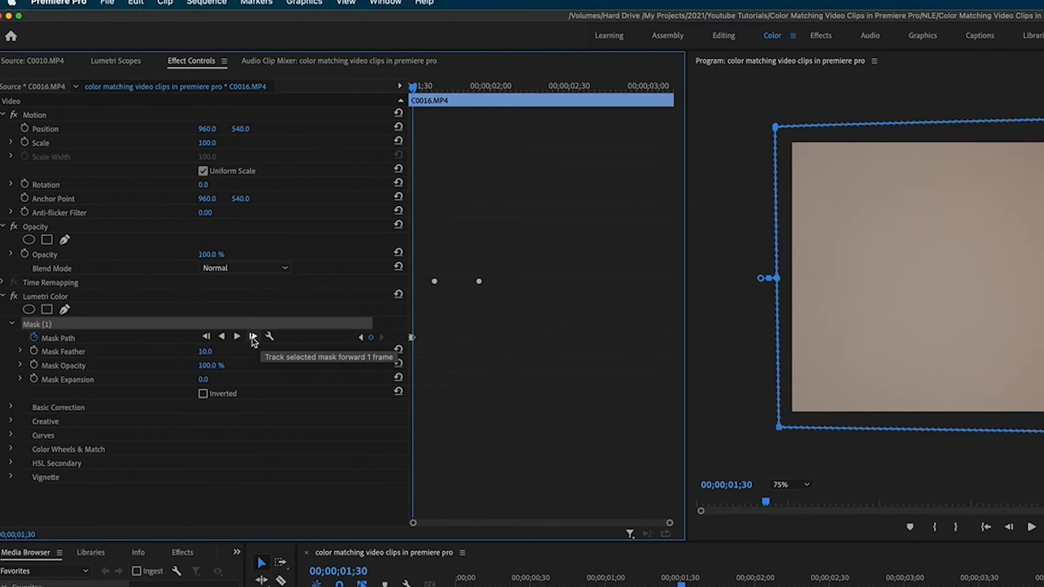
click(253, 337)
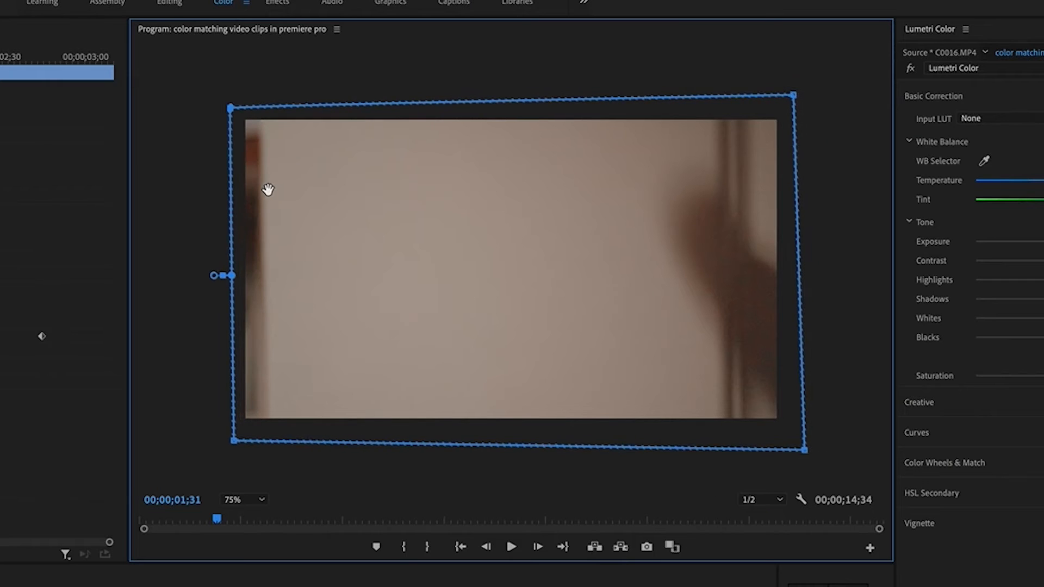
- Shift the mask right so its left side meets the wall's edge, and add two points on the upper part of that side
drag(268, 189, 299, 186)
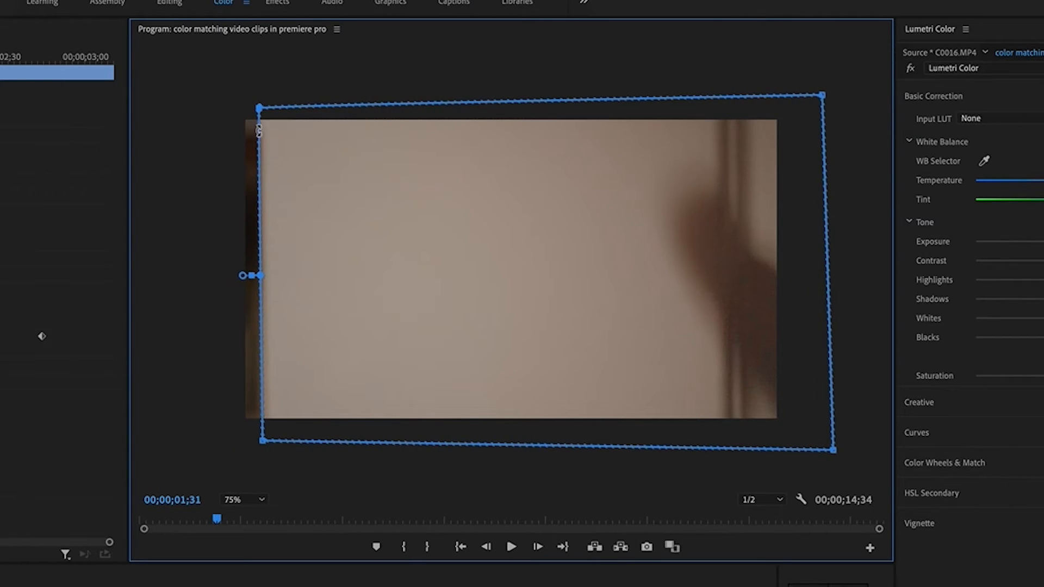
mouse_move(260, 132)
mouse_down()
mouse_move(232, 131)
mouse_move(258, 123)
mouse_up()
mouse_move(259, 181)
mouse_down()
mouse_move(247, 181)
mouse_move(260, 178)
mouse_up()
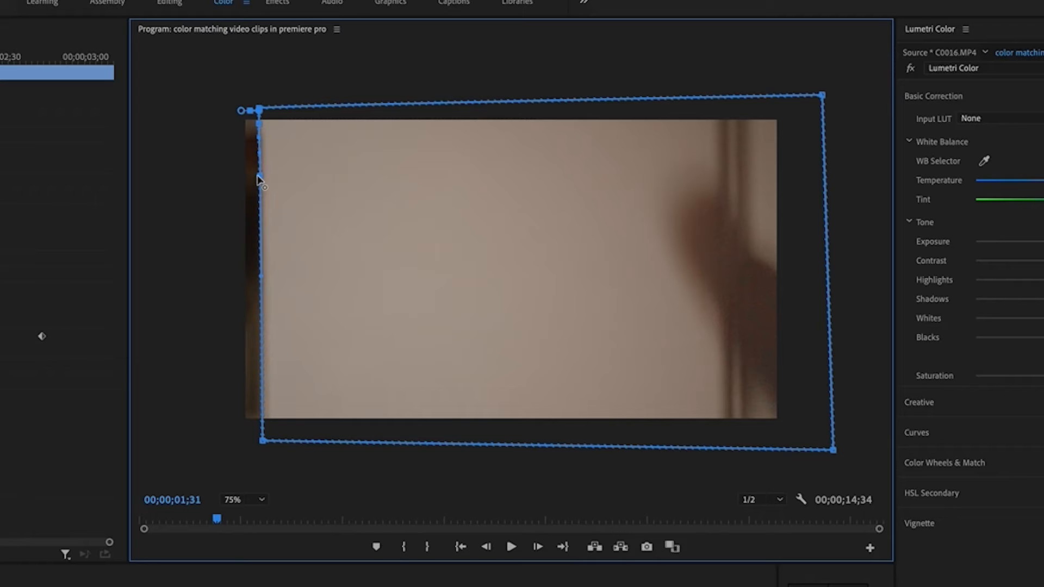
- Add two more points along the middle of the mask's left side, keeping it on the wall's edge
click(239, 500)
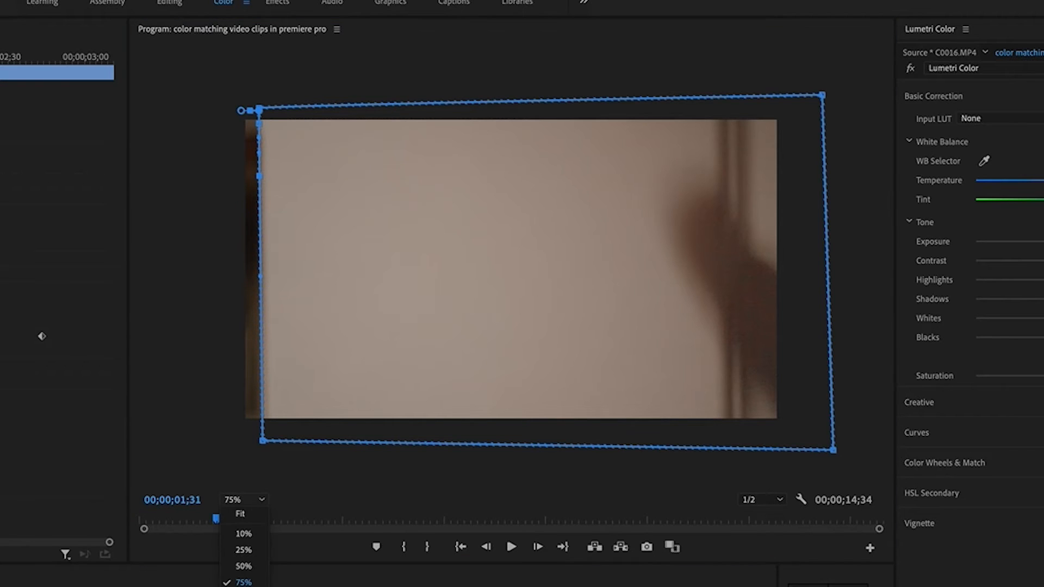
click(243, 586)
drag(383, 487, 144, 491)
scroll(862, 278, up, 1)
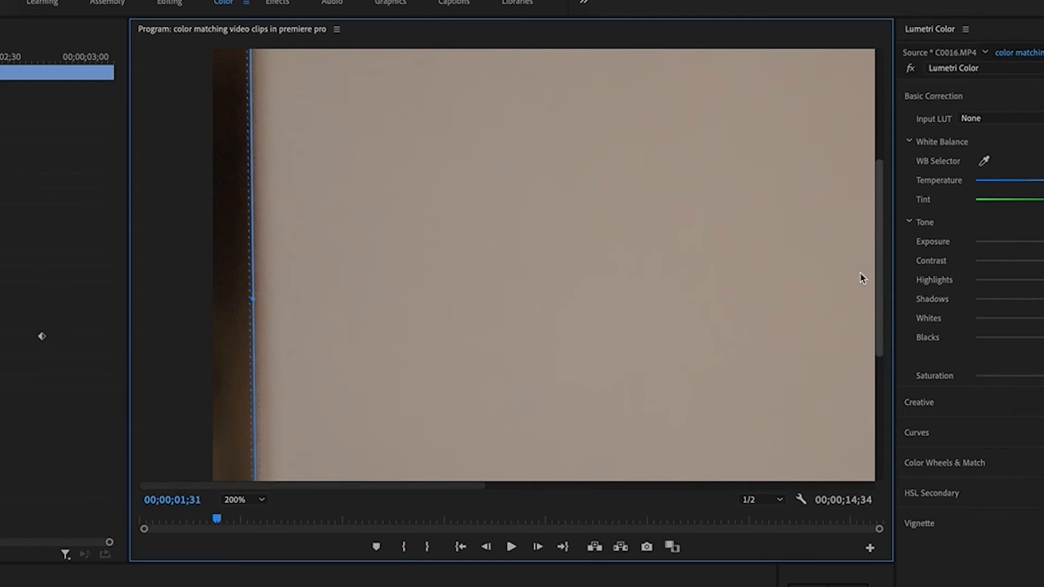
scroll(846, 209, up, 3)
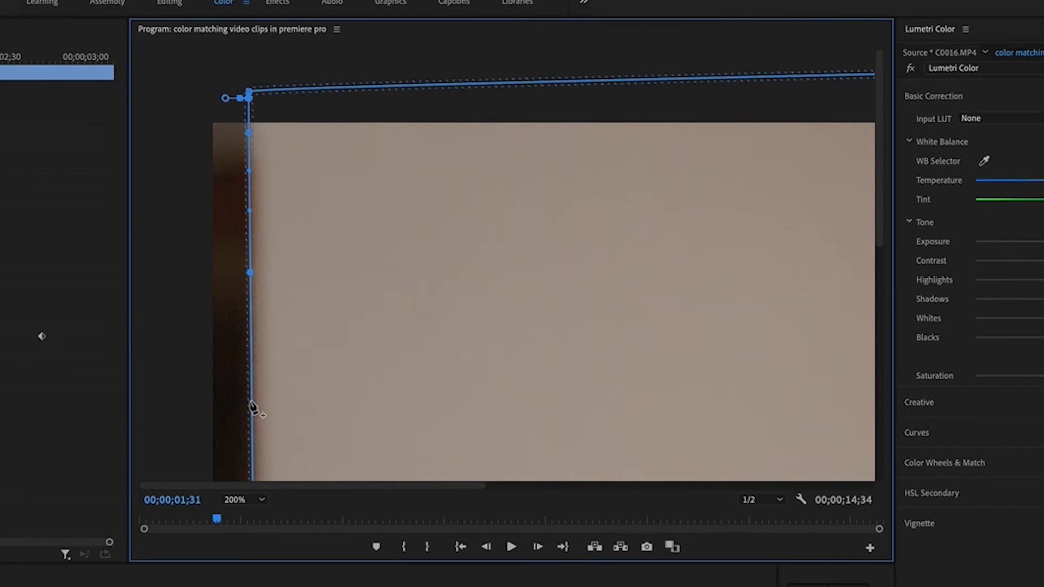
mouse_move(251, 403)
mouse_down()
mouse_move(242, 404)
mouse_move(252, 404)
mouse_up()
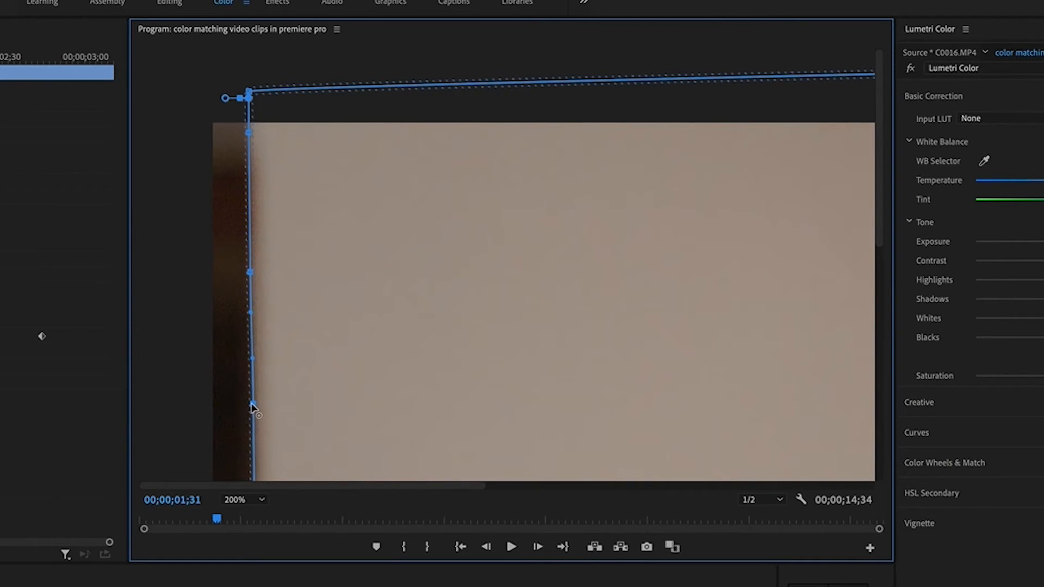
drag(882, 229, 874, 334)
drag(254, 305, 215, 307)
key(ctrl+z)
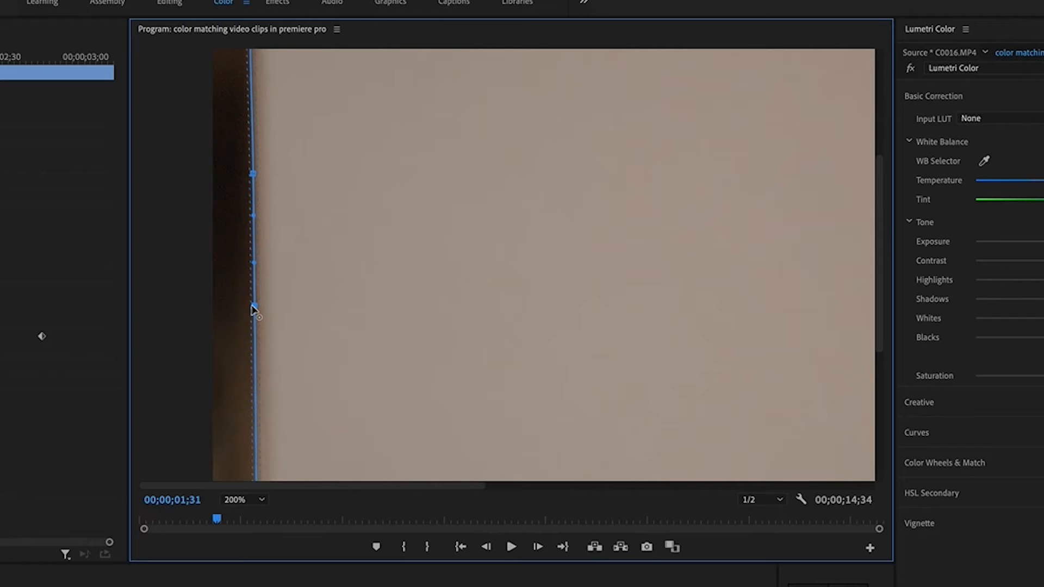
- Add two points on the lower part of the mask's left side, following the wall's edge
drag(879, 329, 879, 390)
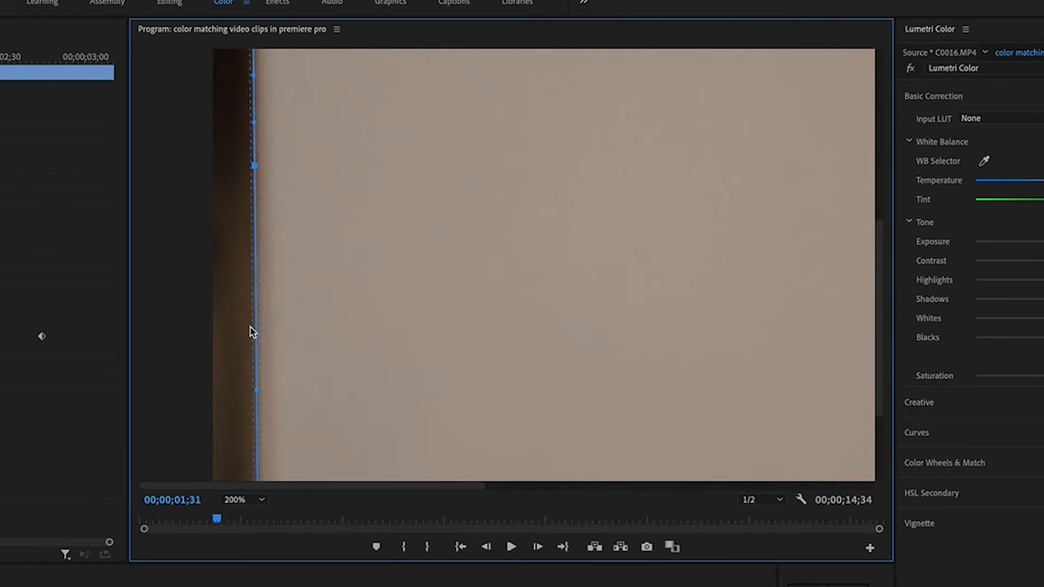
mouse_move(255, 330)
mouse_down()
mouse_move(218, 330)
mouse_move(255, 332)
mouse_up()
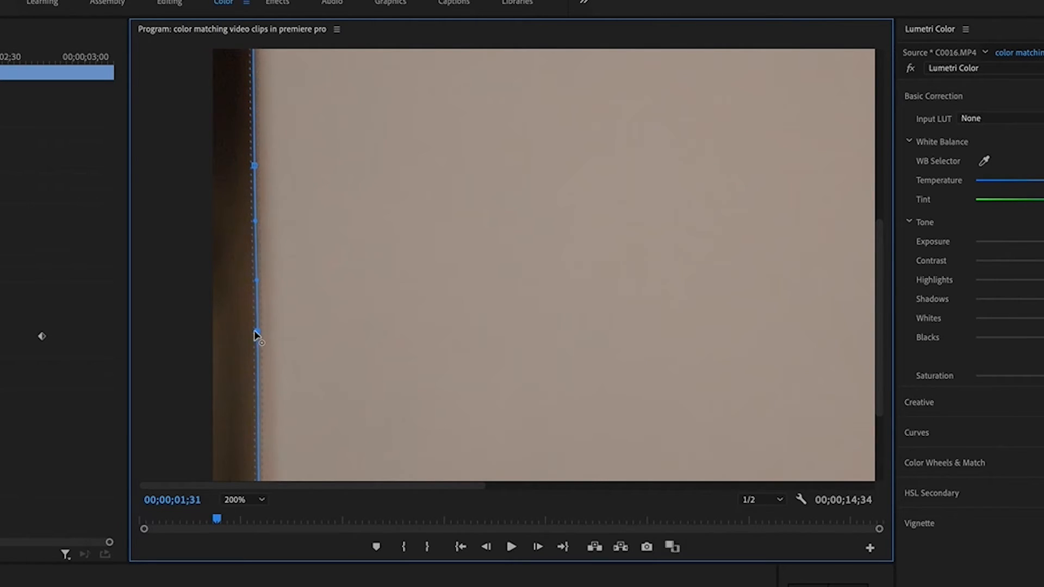
drag(881, 301, 881, 363)
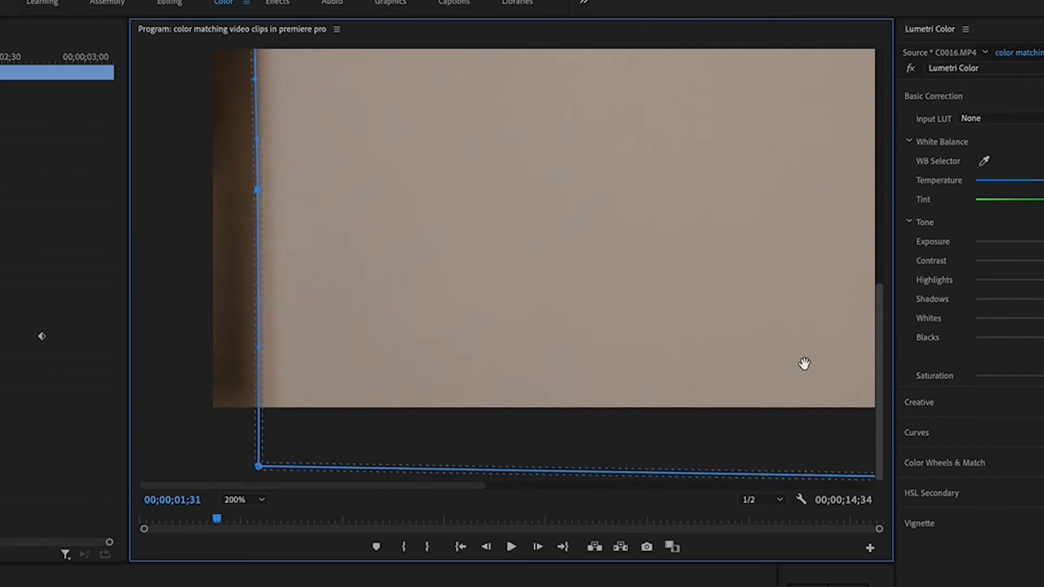
mouse_move(258, 324)
mouse_down()
mouse_move(197, 323)
mouse_move(259, 324)
mouse_up()
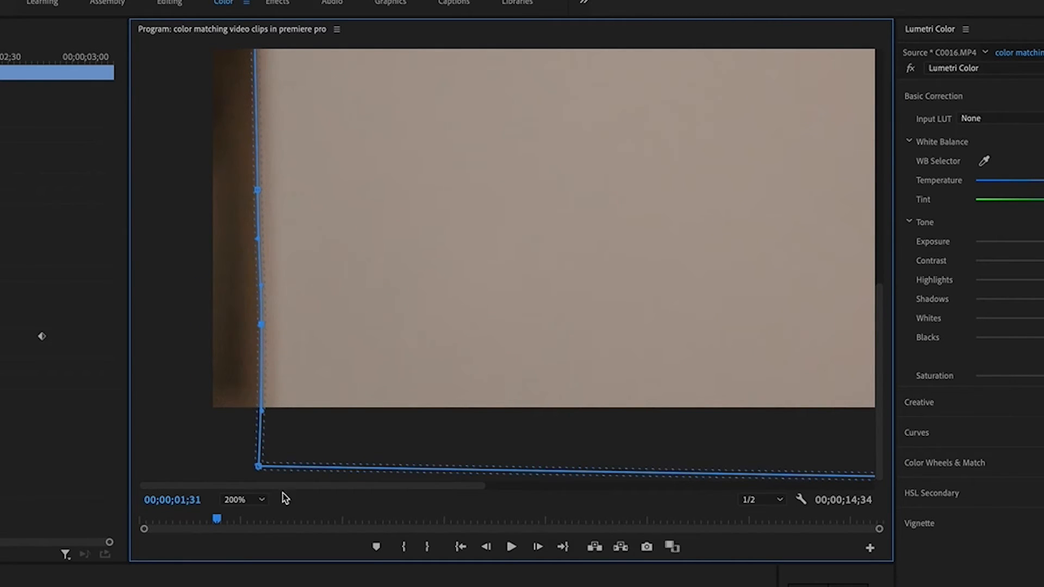
click(246, 499)
click(247, 576)
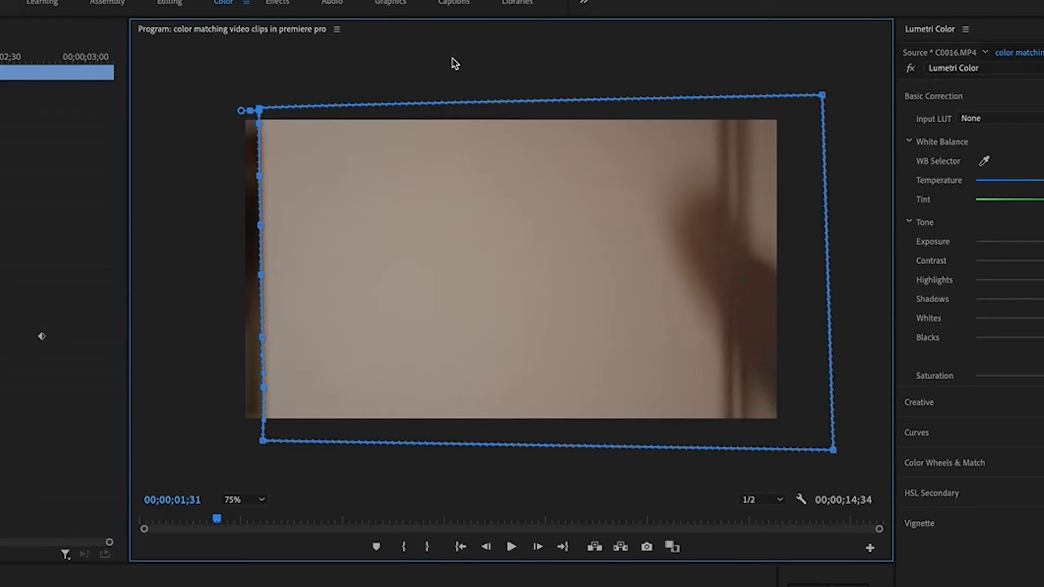
- Extend the mask's upper corners and lower-left corner farther outside the video frame
drag(287, 111, 280, 56)
drag(821, 92, 834, 80)
drag(263, 442, 262, 486)
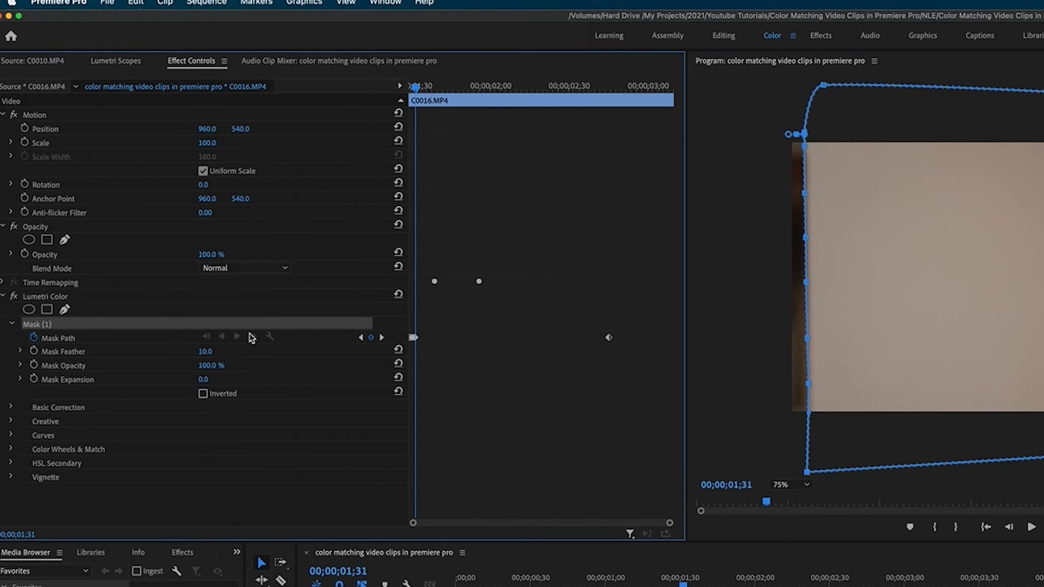
- Track the mask forward frame by frame to 00;00;01;33, shifting it right to the wall's edge on each frame
click(251, 338)
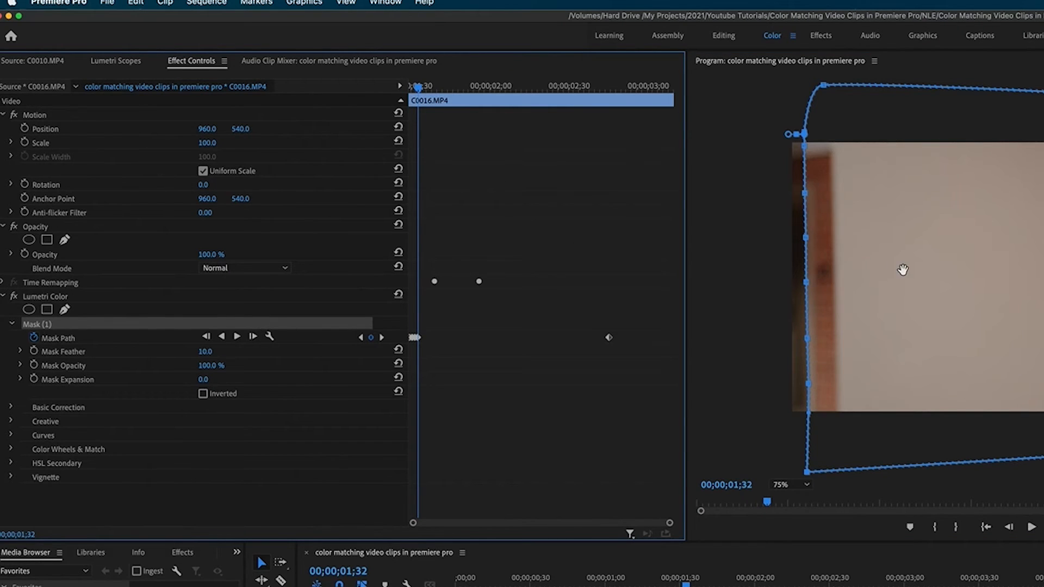
drag(905, 270, 931, 270)
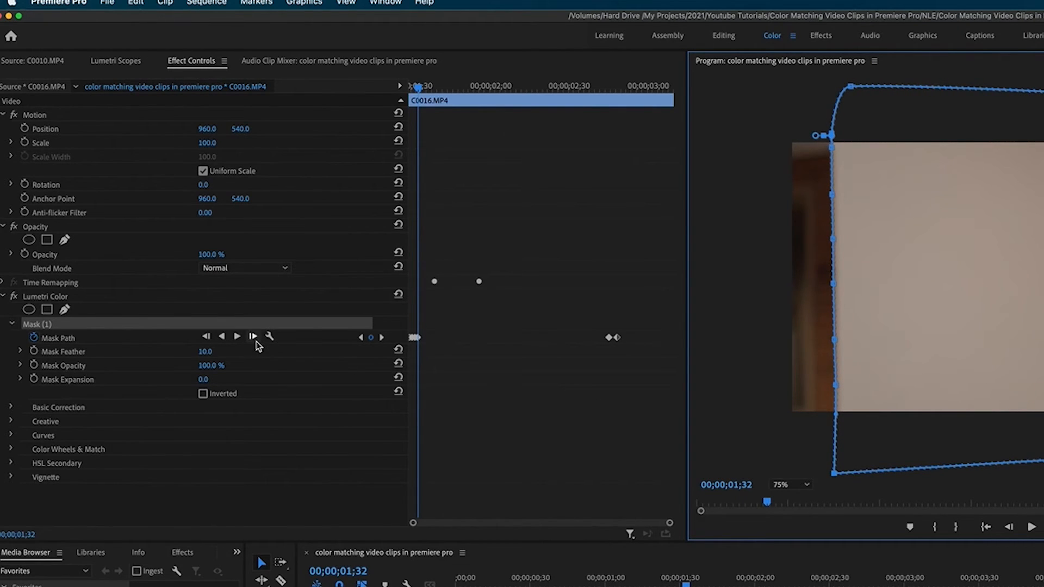
click(252, 337)
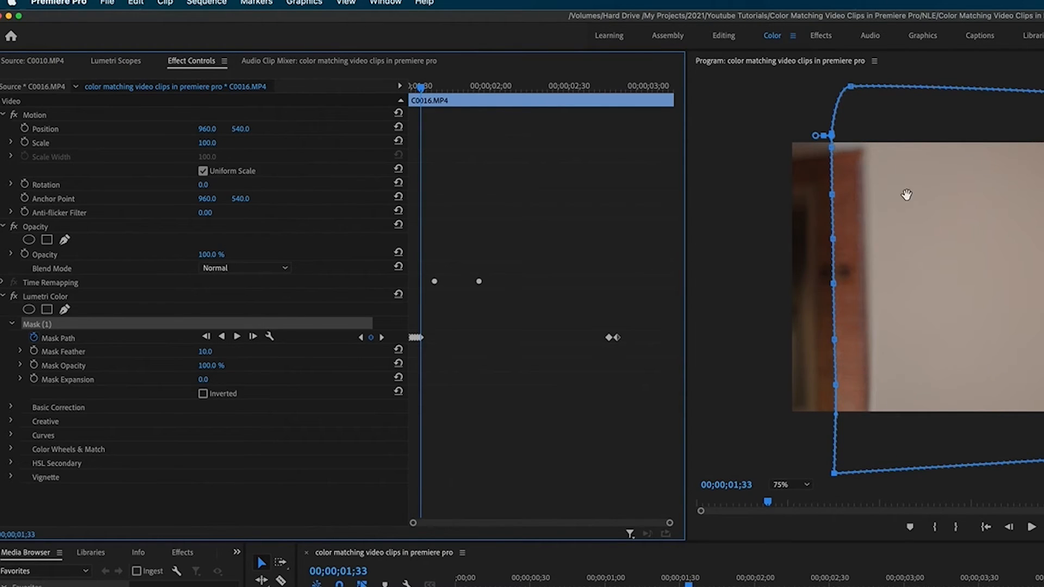
drag(924, 252, 960, 250)
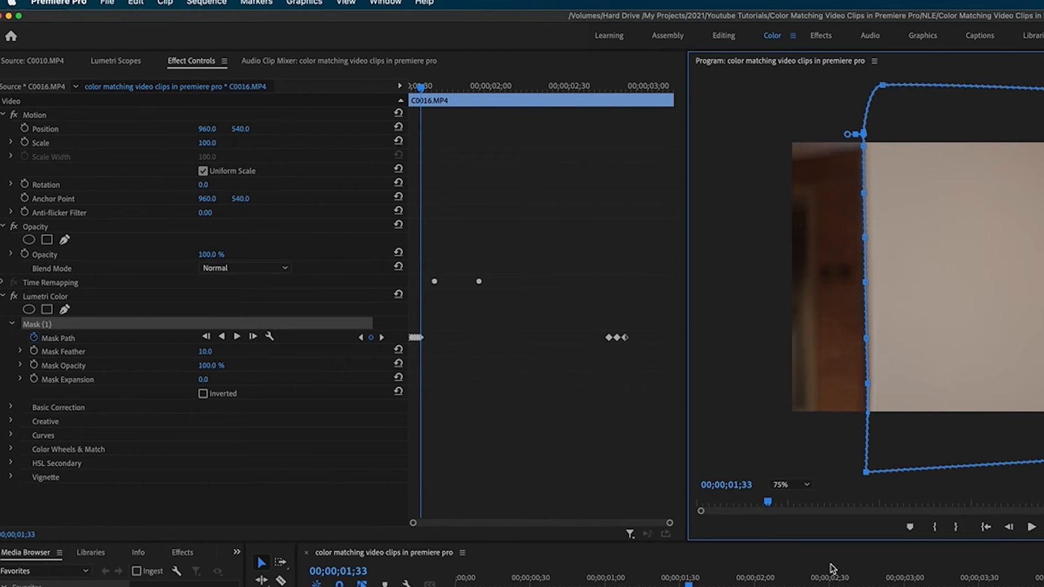
- Fine-tune the lower point on the mask's left side against the wall's edge at 00;00;01;33
click(795, 486)
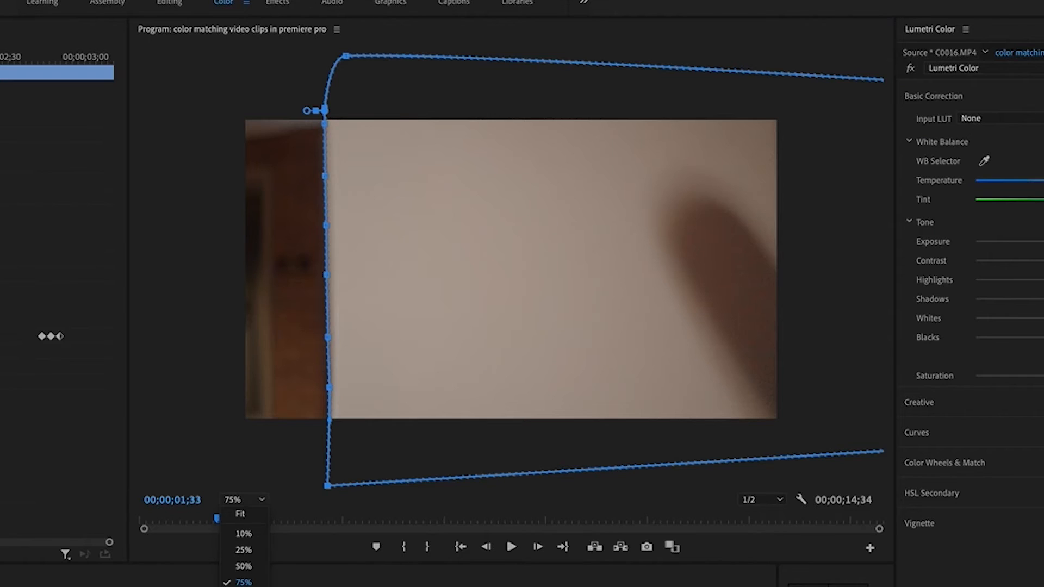
click(243, 586)
drag(311, 487, 232, 488)
drag(879, 296, 877, 395)
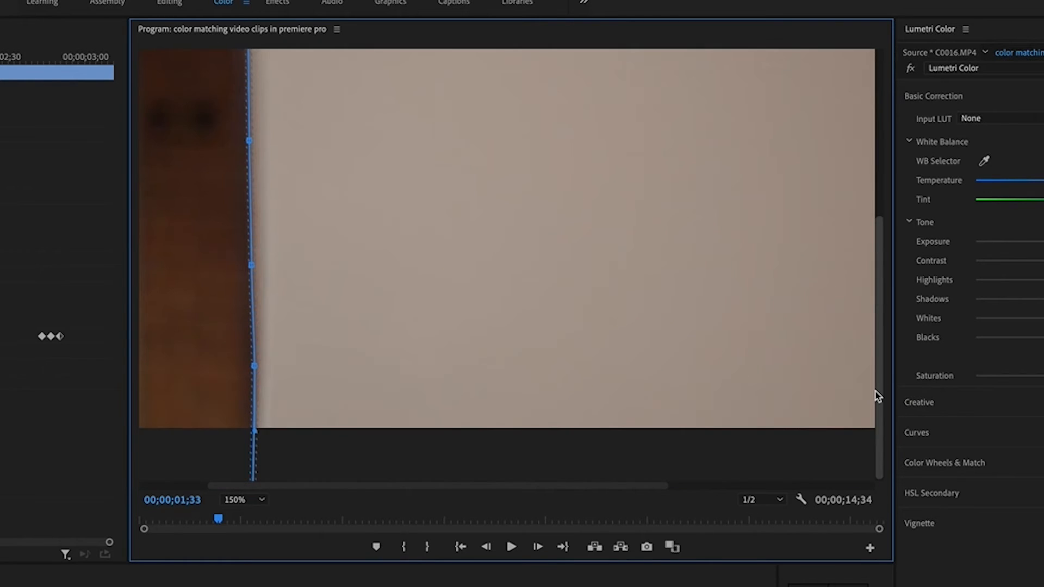
mouse_move(255, 366)
mouse_down()
mouse_move(193, 368)
mouse_move(254, 371)
mouse_up()
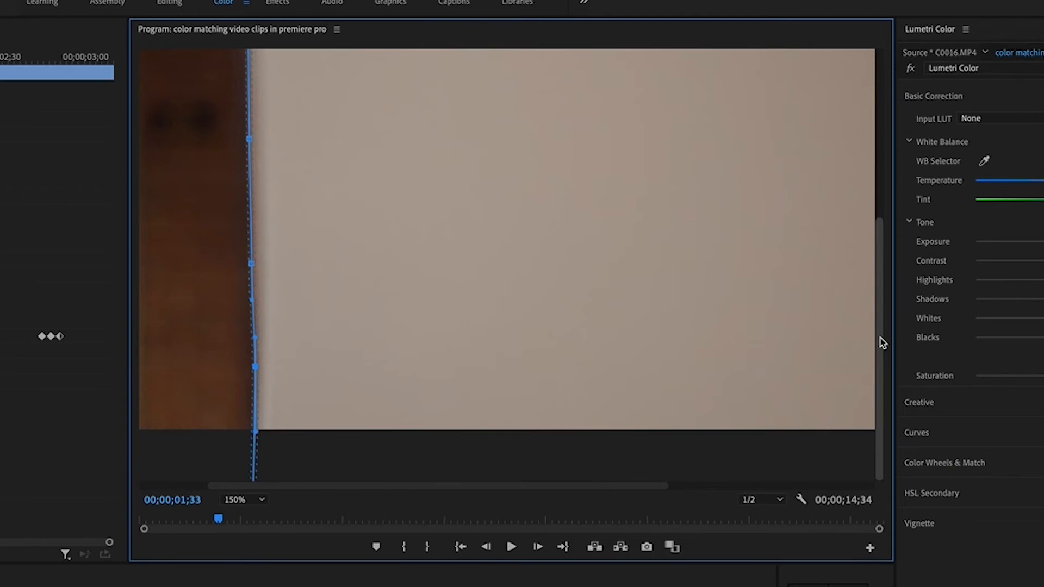
drag(881, 342, 318, 61)
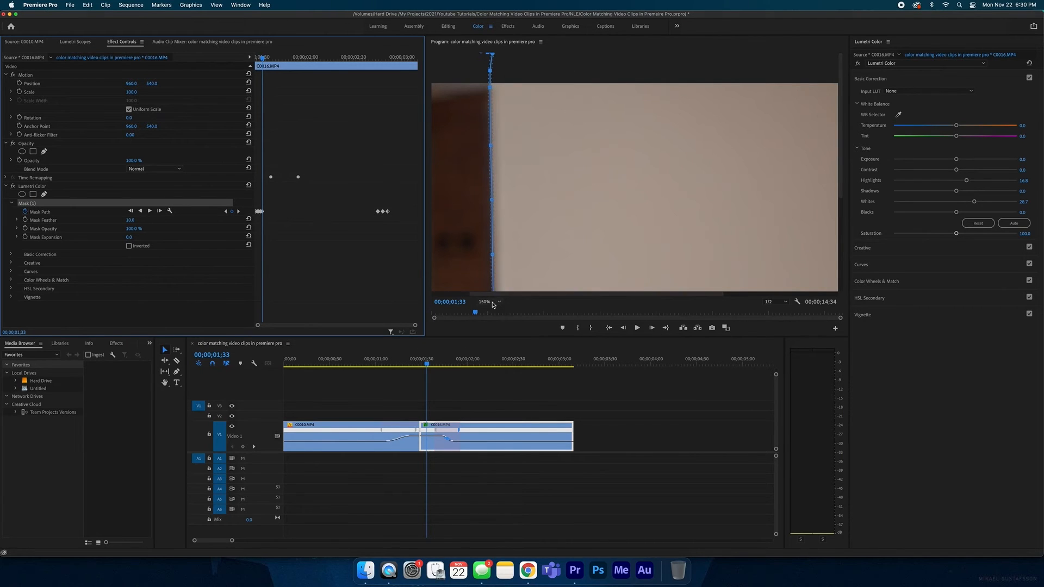
click(487, 302)
click(491, 356)
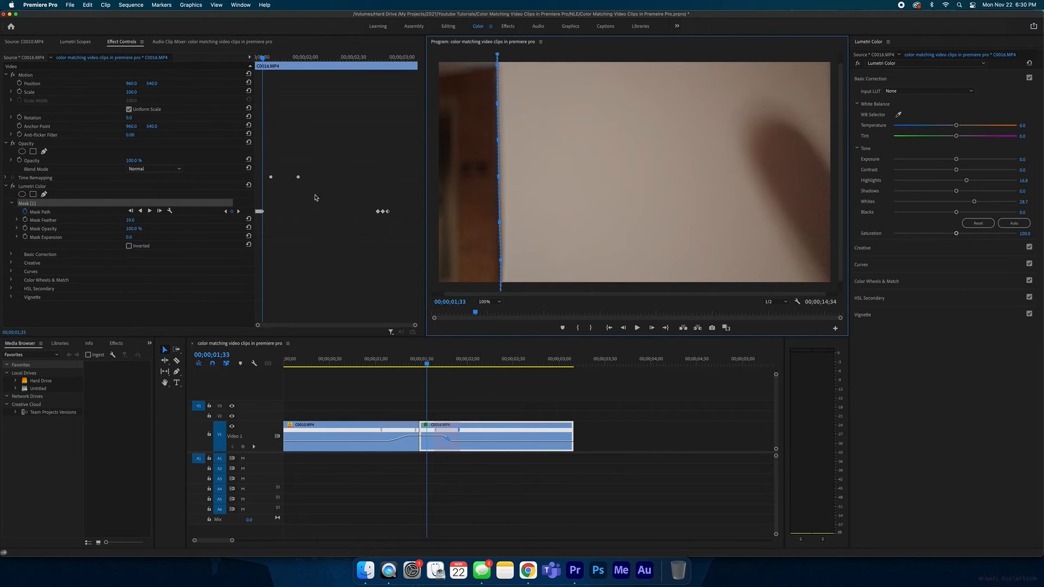
- Track the mask forward one frame to 00;00;01;34 and shift it right to the wall's edge
click(157, 212)
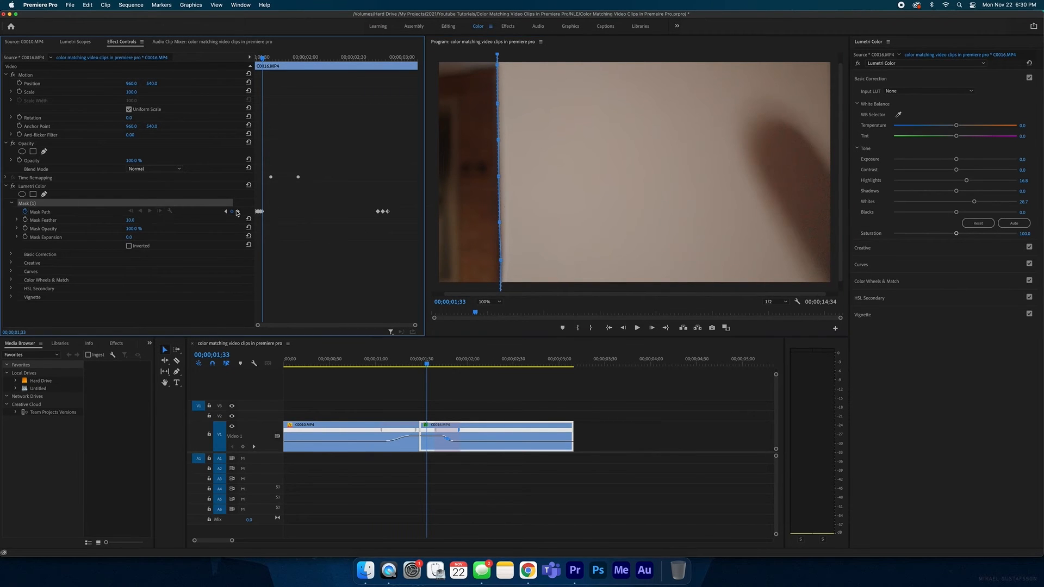
click(494, 303)
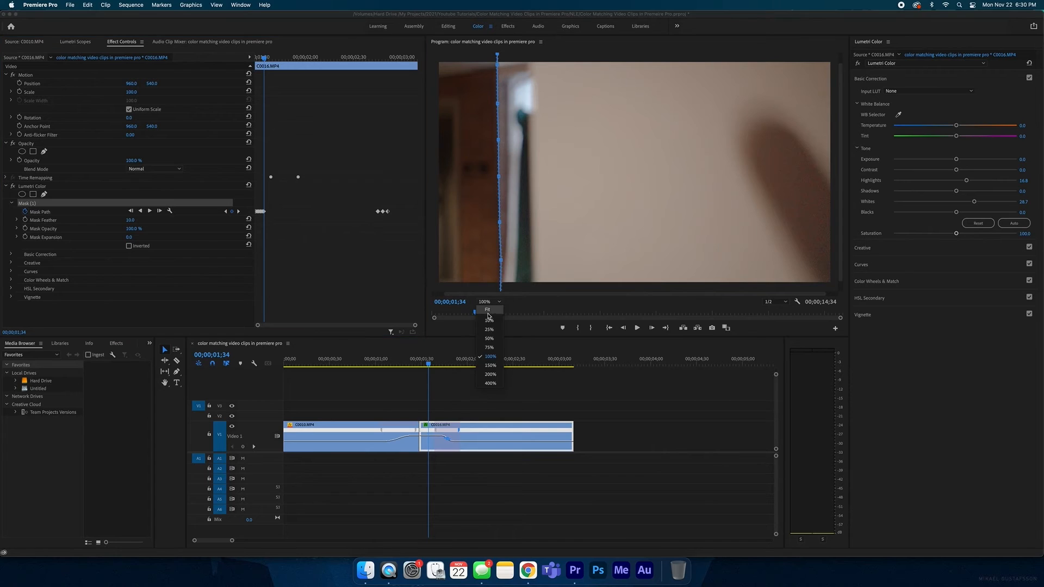
click(499, 349)
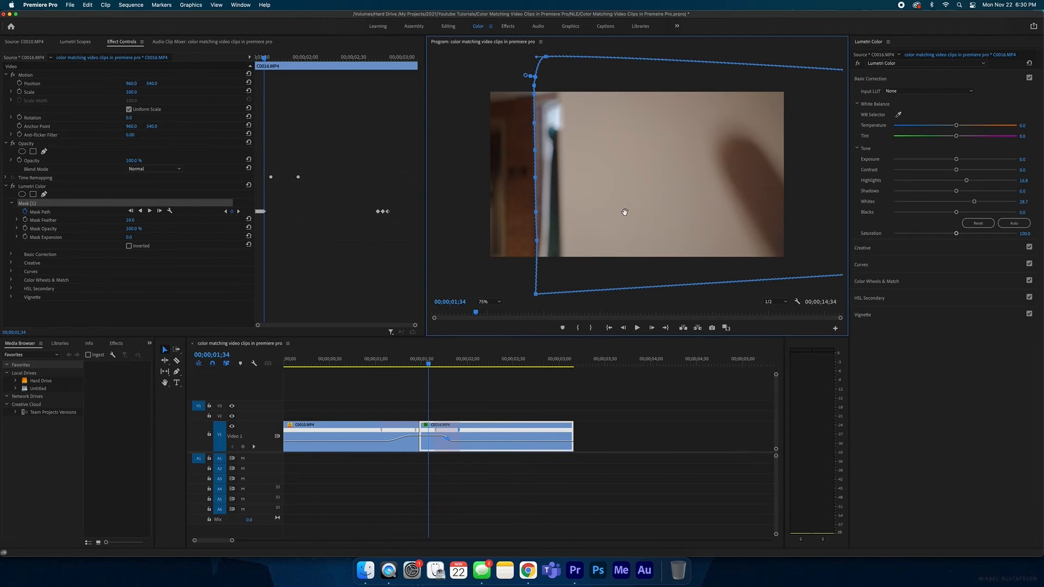
drag(628, 208, 653, 212)
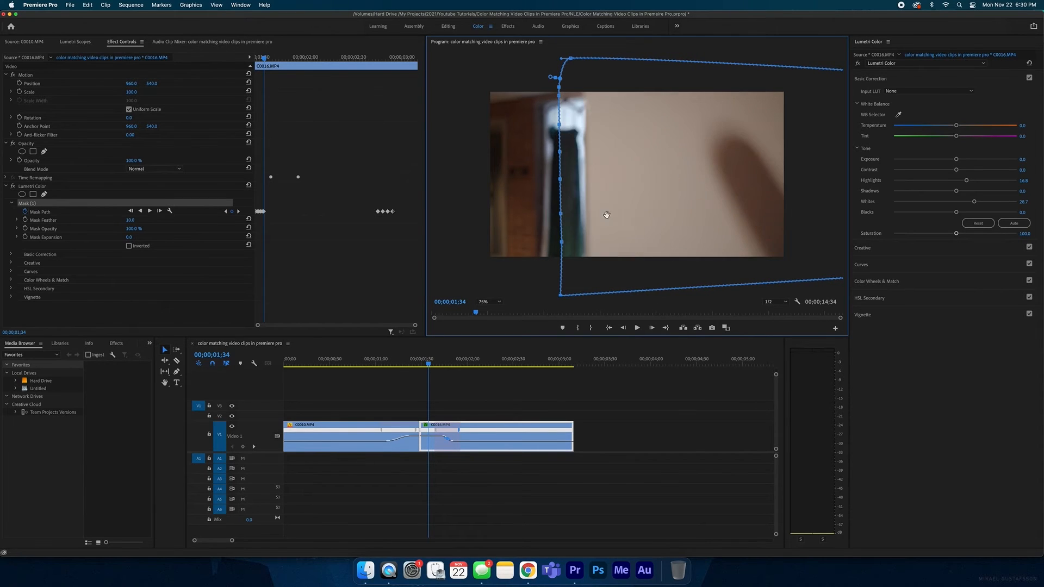
- From the mask keyframe at 00;00;01;34, track forward to 00;00;01;35 and shift the mask right to the wall's edge
key(Right)
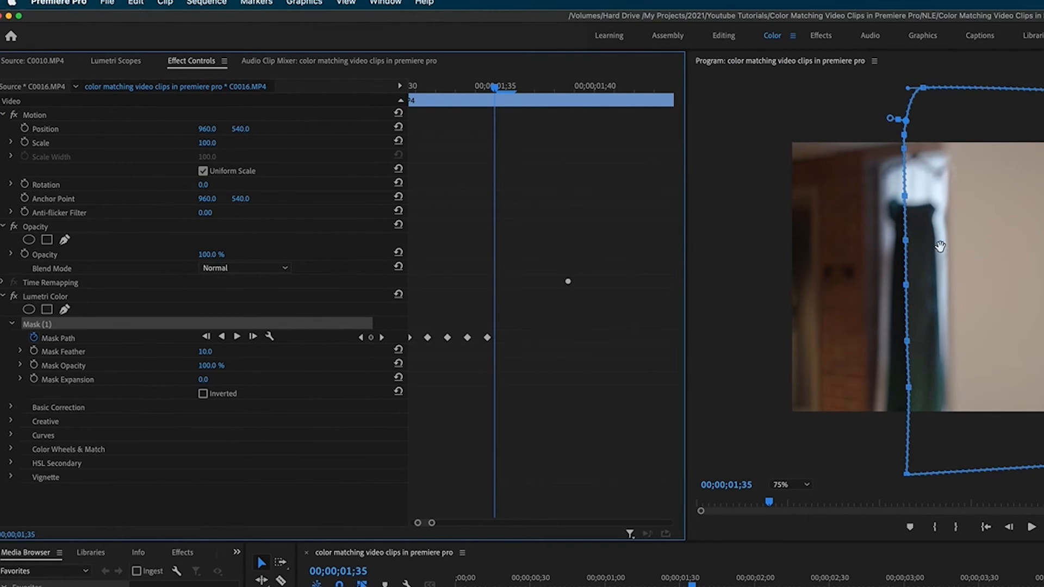
click(361, 337)
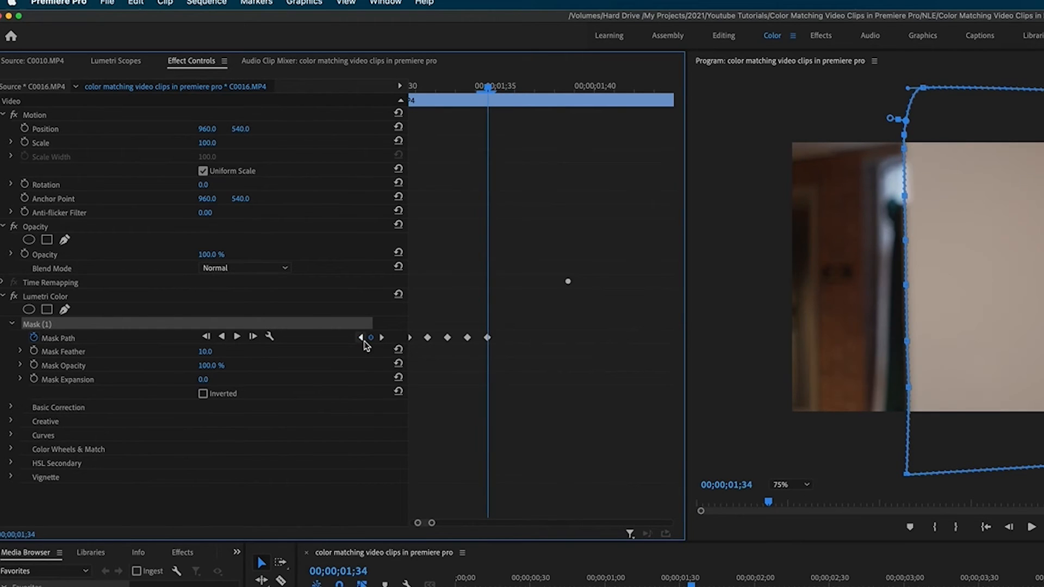
click(255, 340)
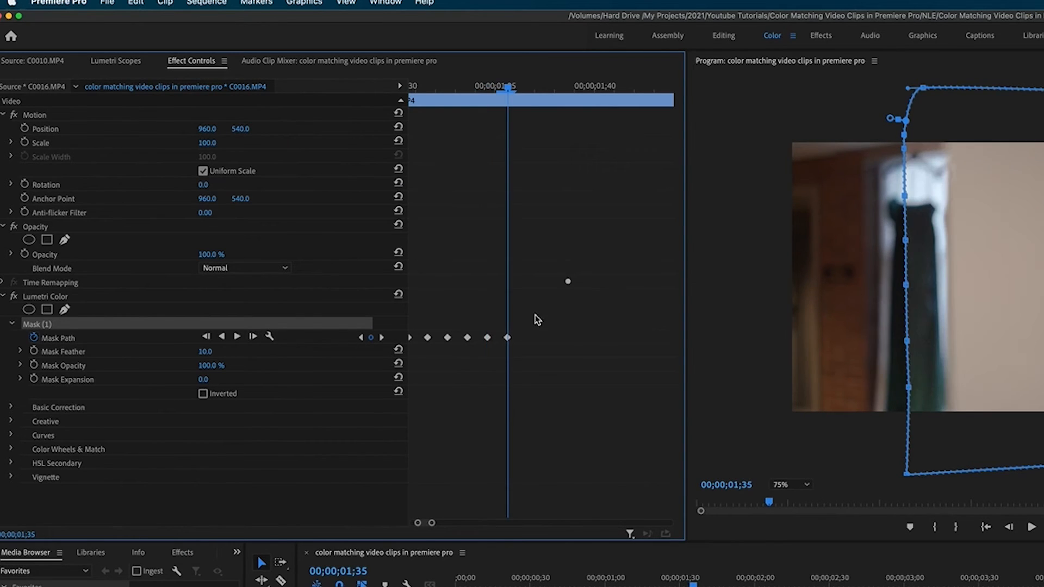
drag(1026, 278, 1041, 278)
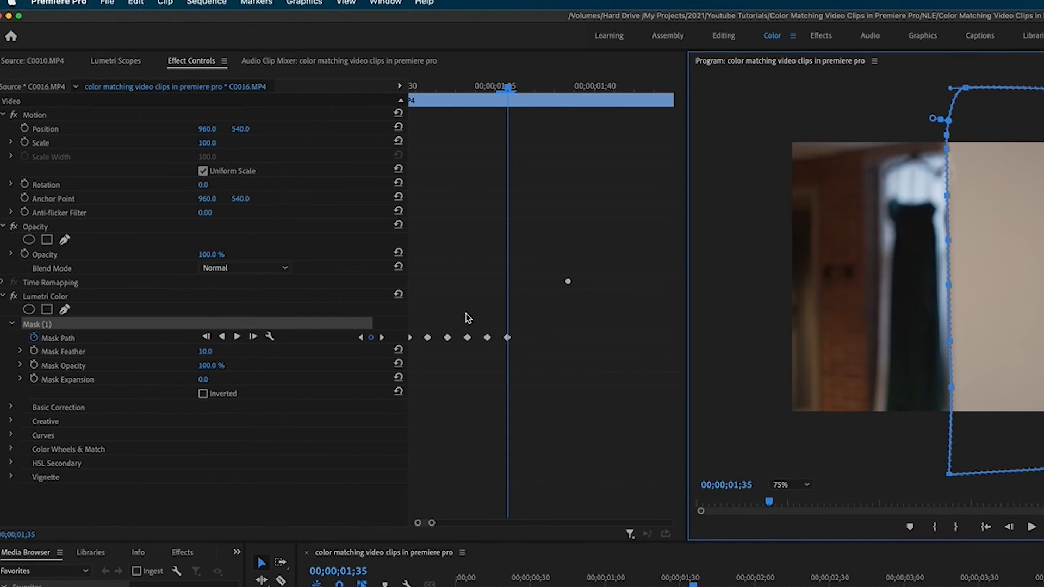
- Continue tracking the mask frame by frame to 00;00;01;37, moving its left side to the wall's edge on each frame
click(253, 337)
drag(998, 278, 1040, 279)
click(253, 337)
drag(687, 205, 741, 213)
click(252, 336)
click(253, 337)
click(253, 337)
click(253, 336)
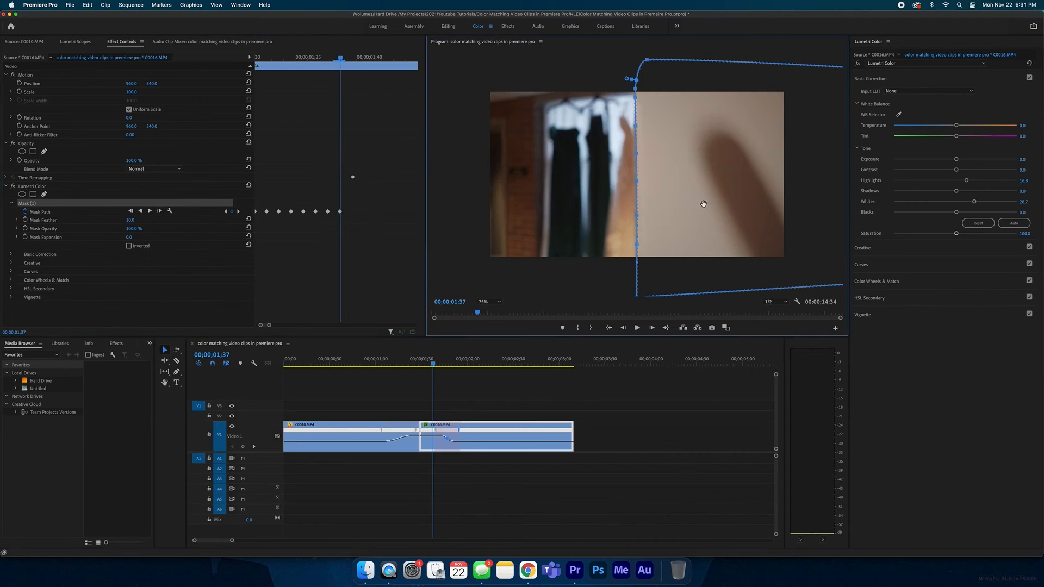
- Track the mask onward to 00;00;02;16, moving it right with the wall until it sits outside the frame
click(159, 211)
drag(754, 168, 807, 191)
click(159, 211)
click(160, 211)
click(160, 211)
click(160, 211)
click(160, 211)
click(159, 211)
click(159, 211)
click(159, 211)
click(159, 211)
click(160, 211)
click(160, 211)
click(159, 211)
click(159, 211)
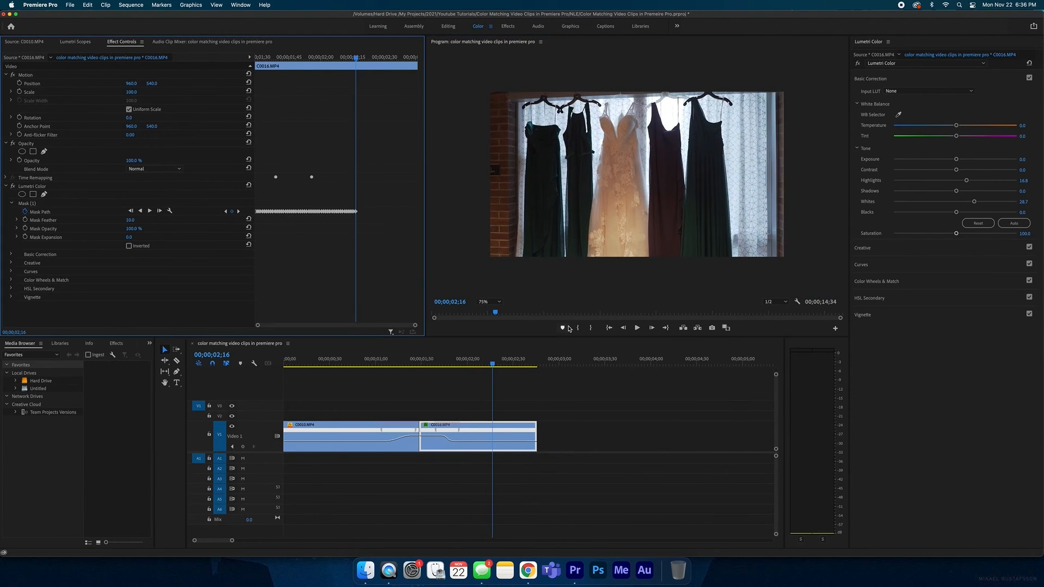
- Select C0016.MP4's mask to check its position at 00;00;02;16 and 00;00;01;30, then deselect the clip and scrub through the transition
click(500, 433)
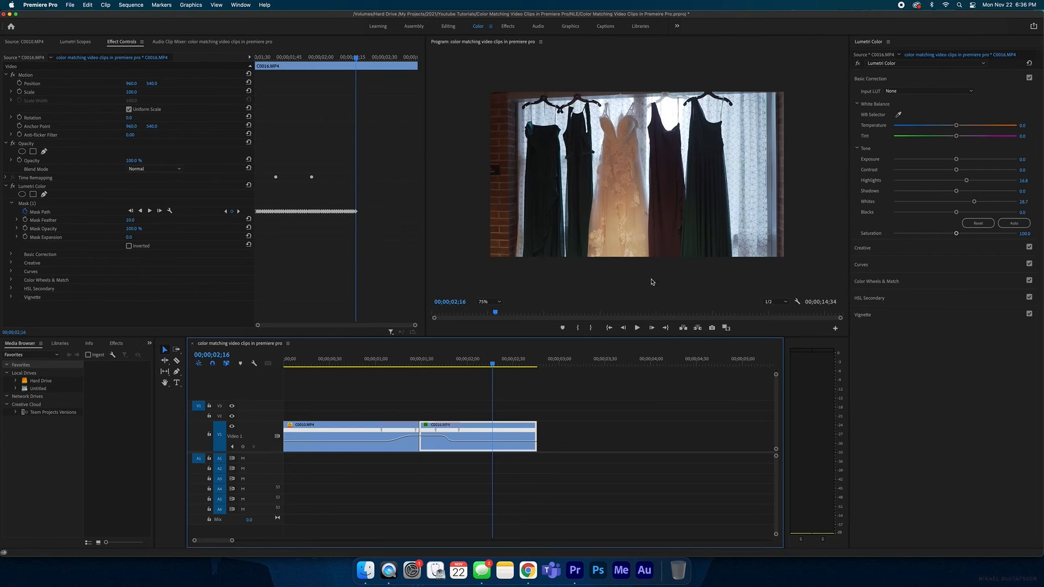
click(44, 204)
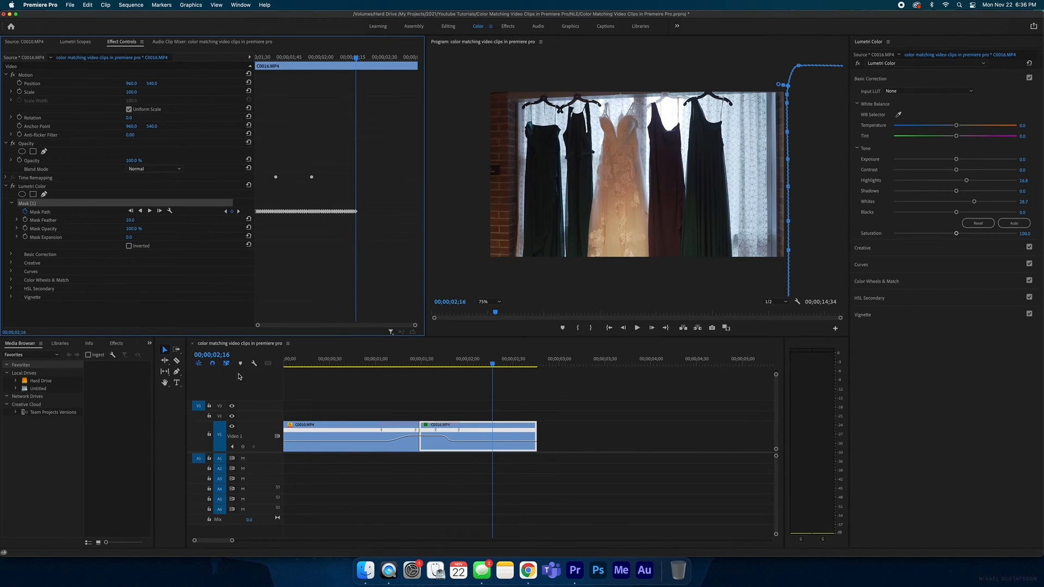
click(422, 359)
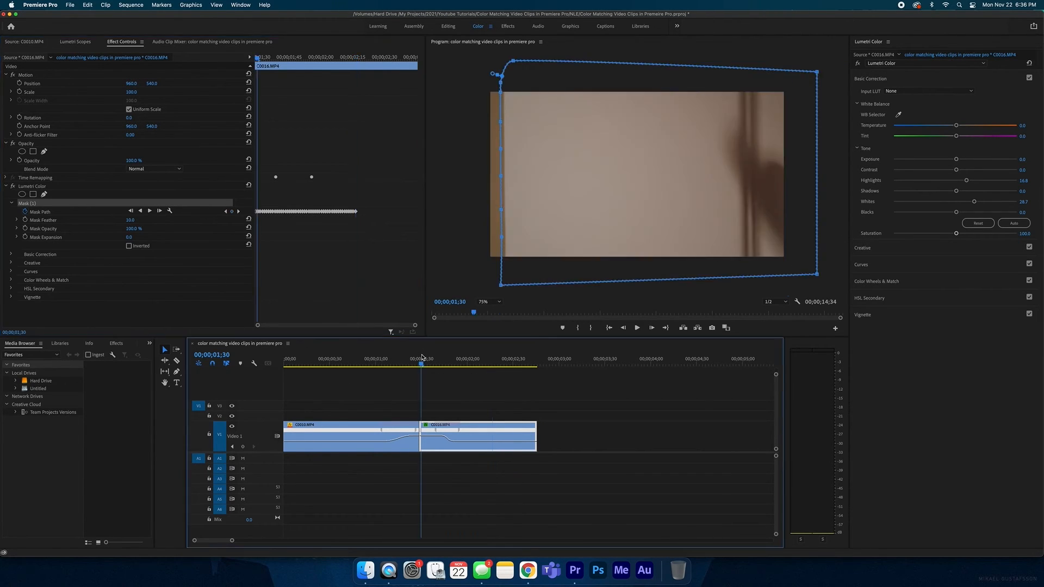
click(540, 412)
click(423, 361)
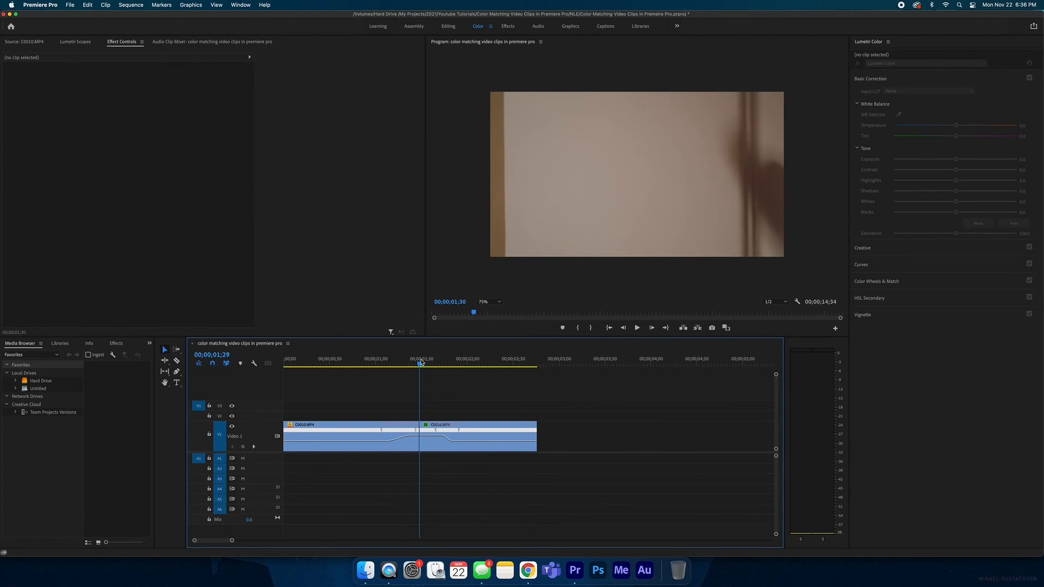
drag(424, 362, 457, 362)
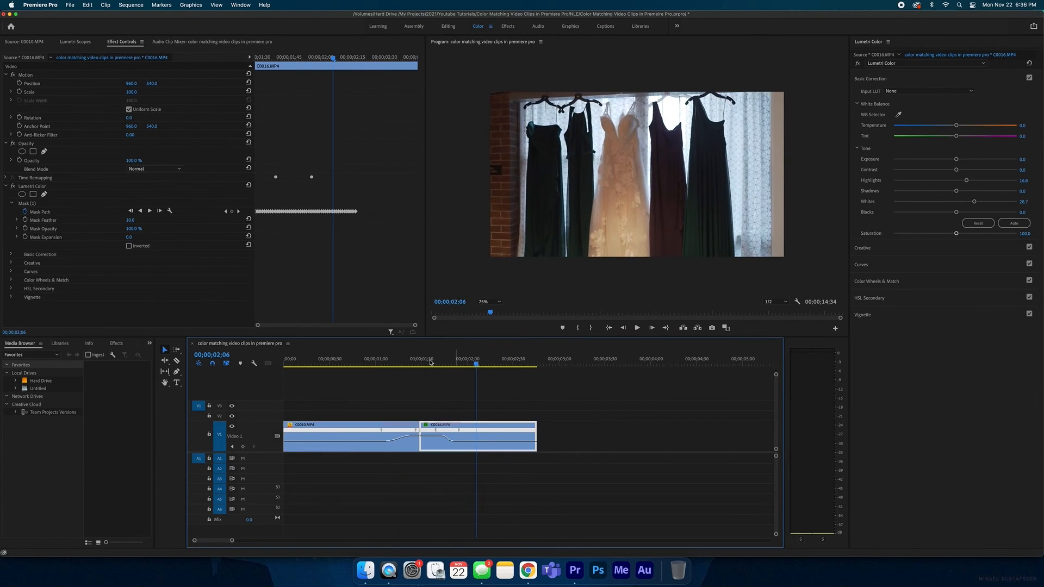
- Select C0016.MP4's Lumetri mask at 00;00;01;32 with its path keyframes spread out around the cut for fine editing
click(422, 363)
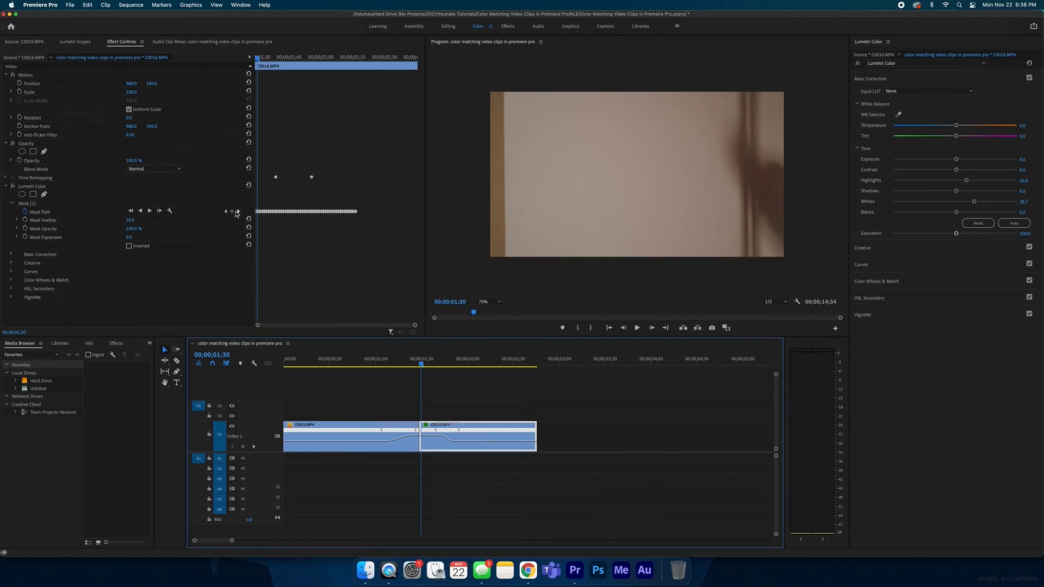
key(=)
key(=)
key(=)
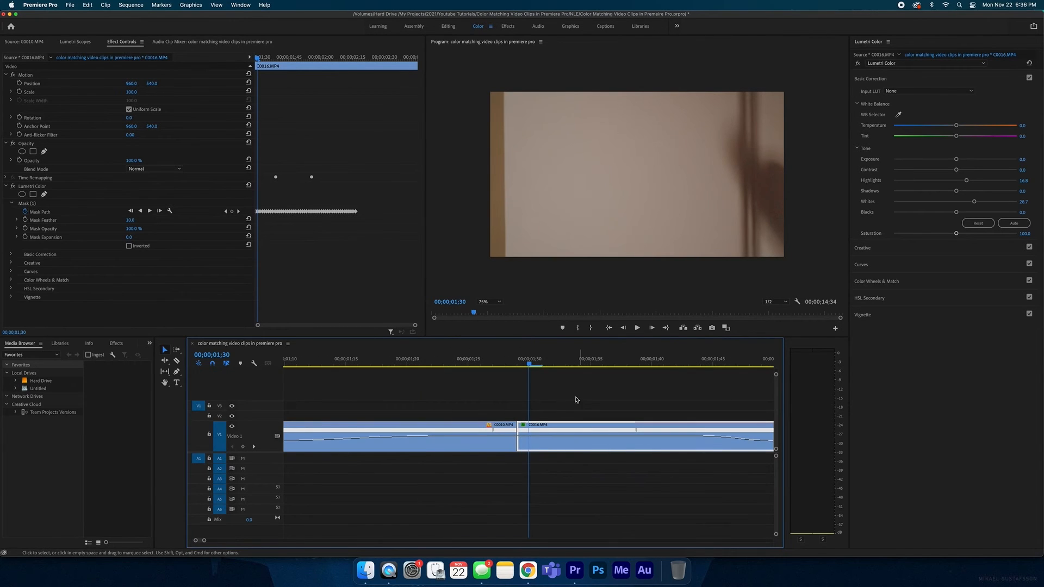
click(283, 237)
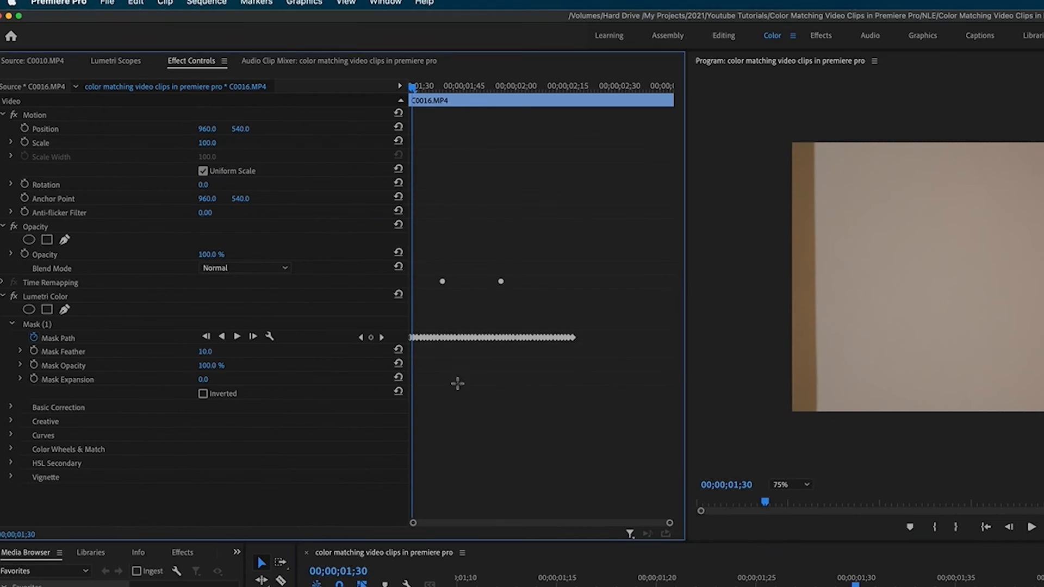
key(=)
key(=)
key(=)
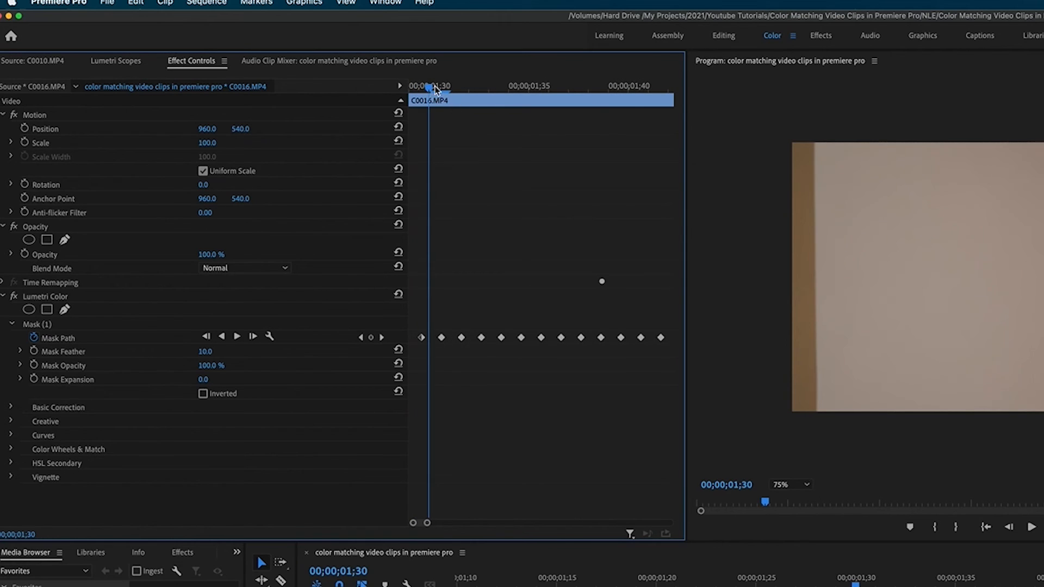
drag(435, 90, 462, 91)
click(50, 326)
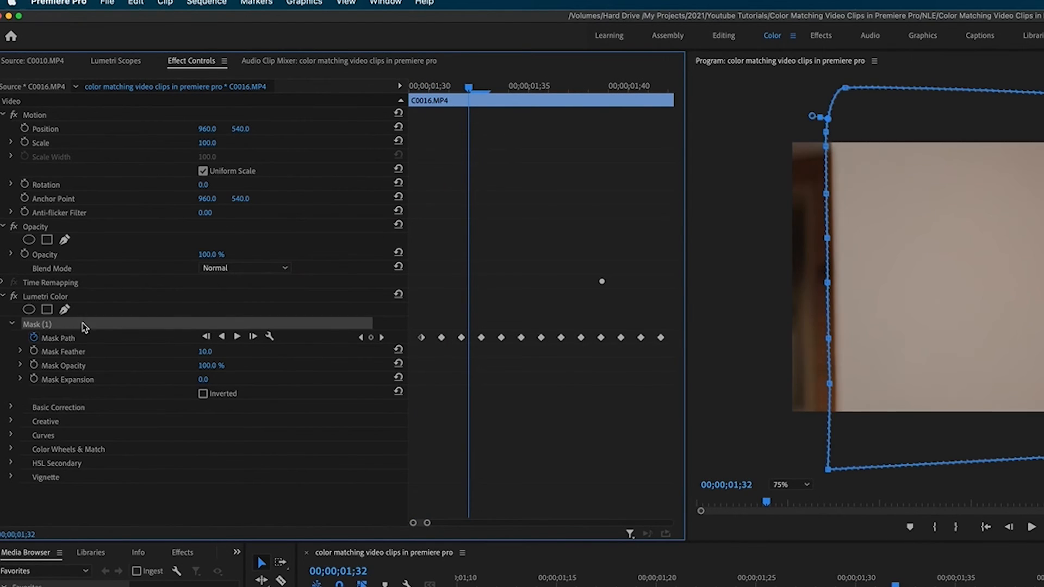
- Try to shift the mask left past the frame's edge at the 00;00;01;30 keyframe, and undo the shift
click(360, 338)
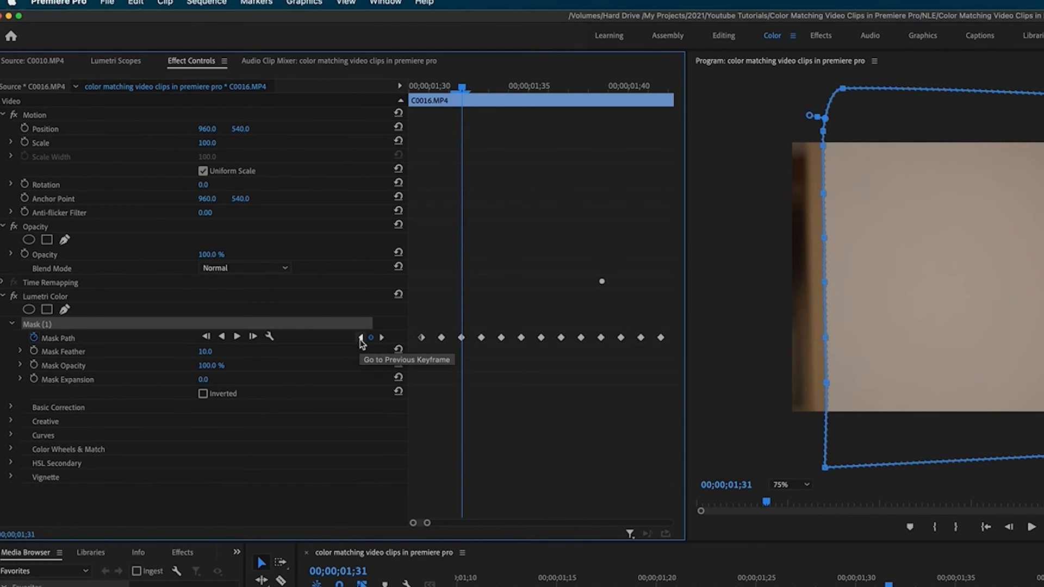
click(360, 338)
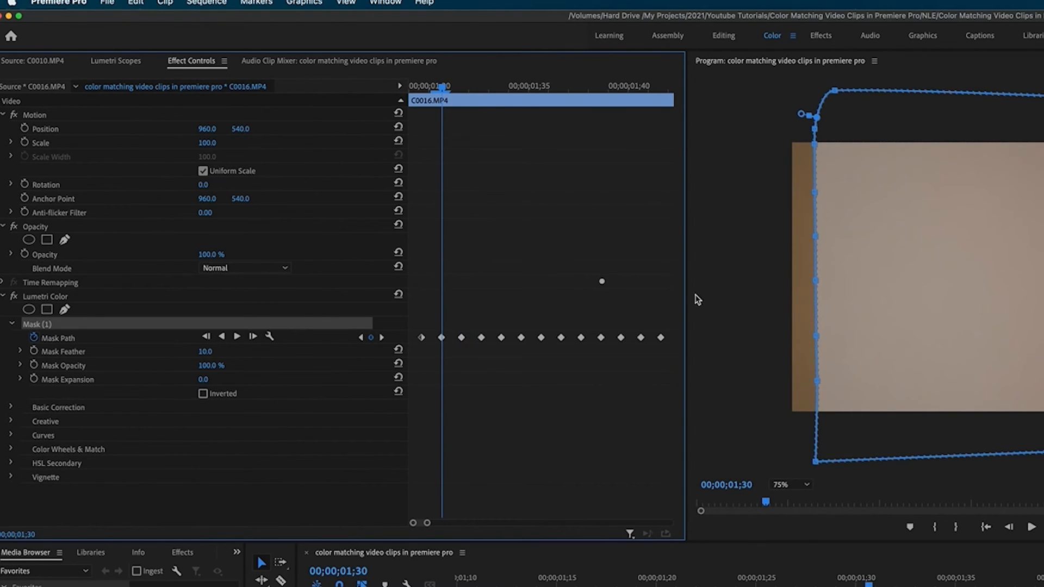
drag(843, 285, 801, 287)
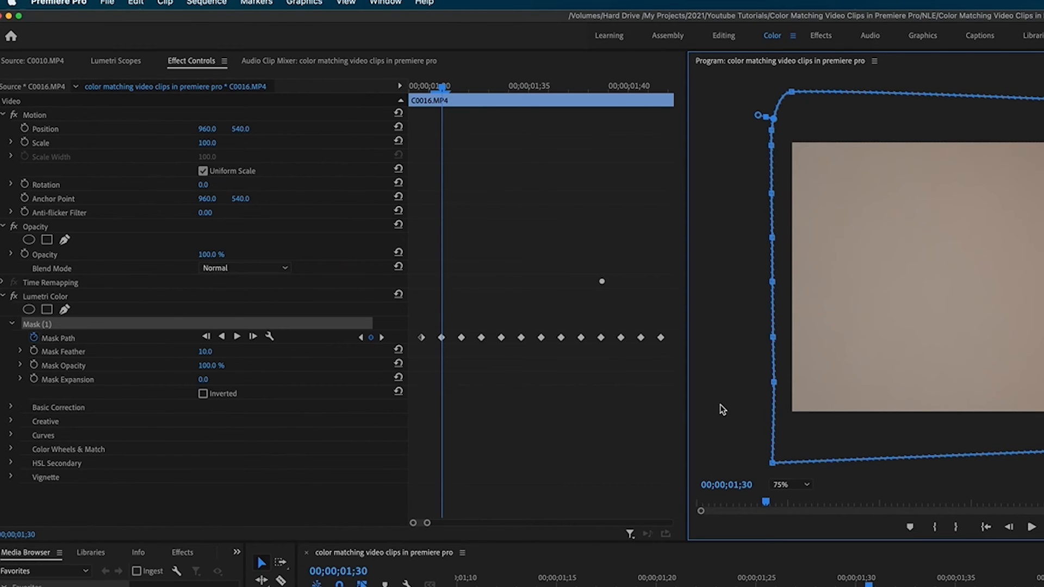
key(super+z)
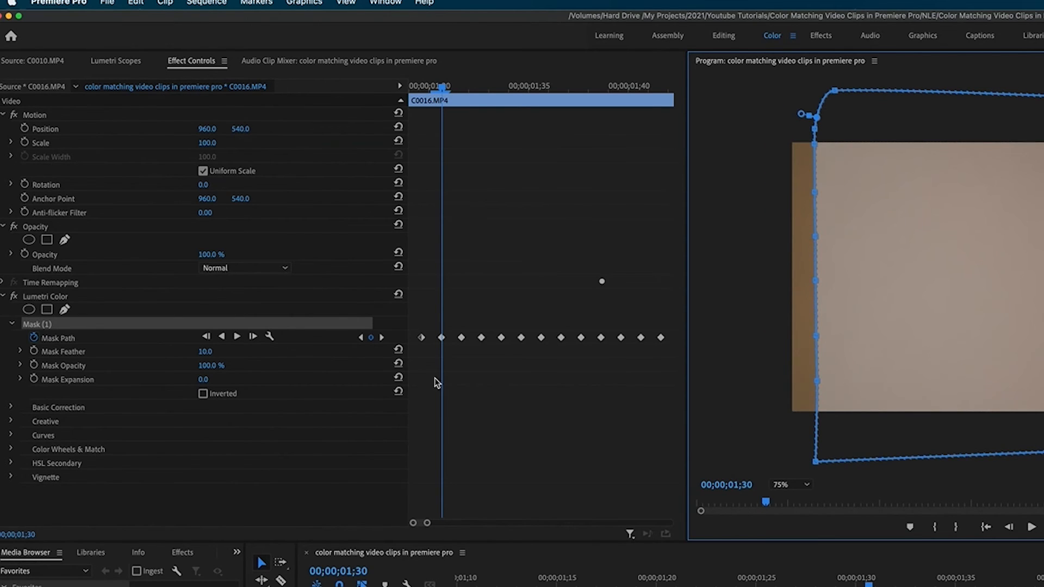
- Shift the mask left to the wall's edge at the 00;00;01;31 keyframe, and readjust it leftward at 00;00;01;30 and the keyframe before
click(381, 338)
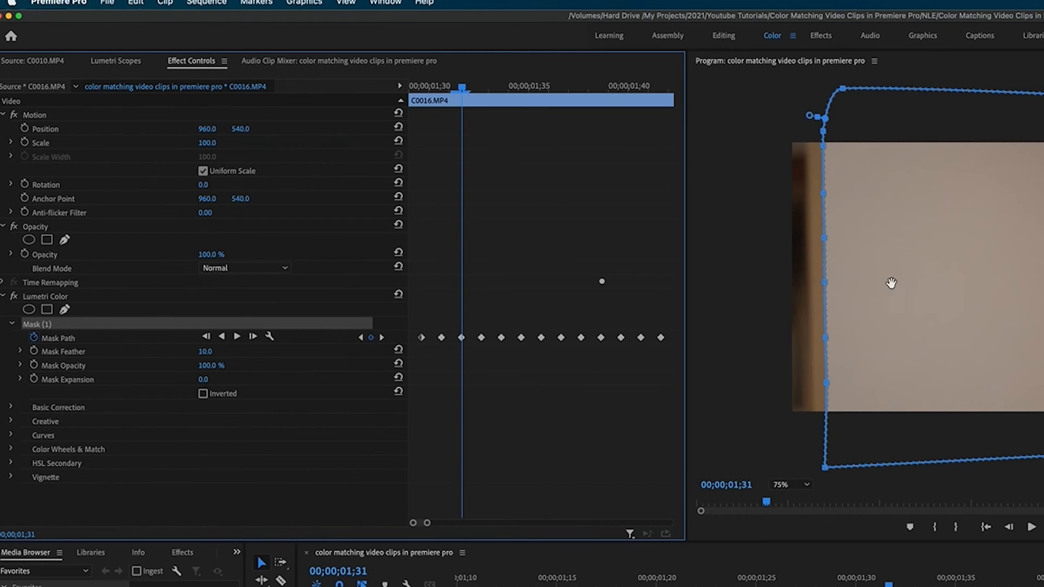
drag(825, 282, 876, 294)
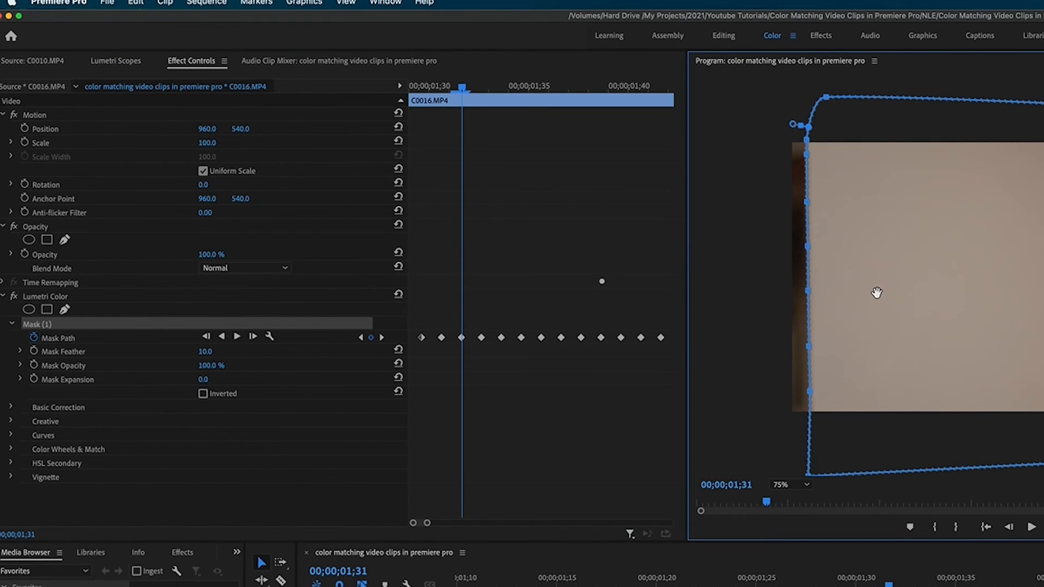
click(362, 338)
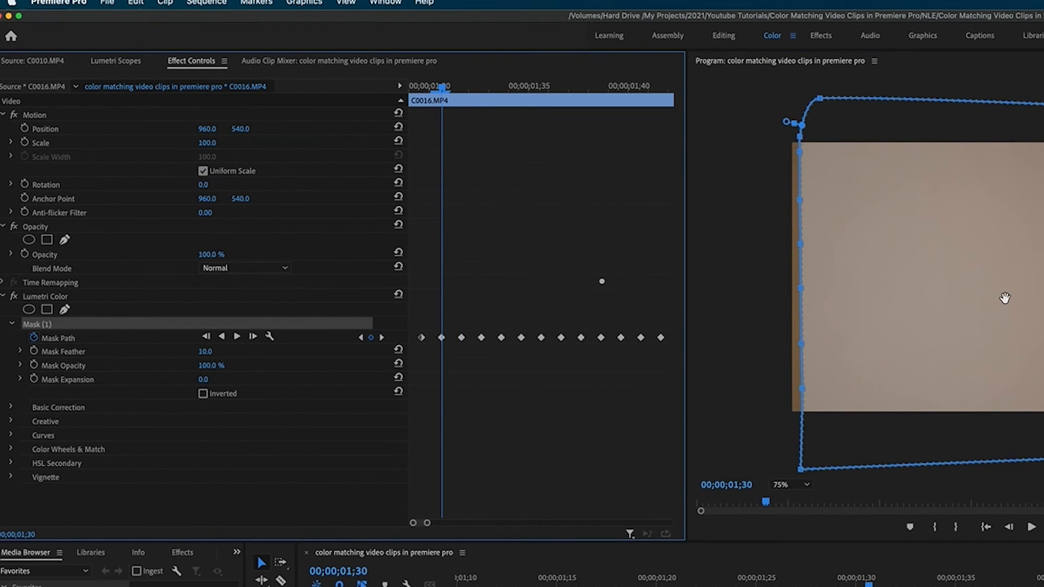
click(1005, 298)
drag(1004, 299, 969, 299)
click(363, 338)
drag(1033, 315, 1036, 314)
click(800, 586)
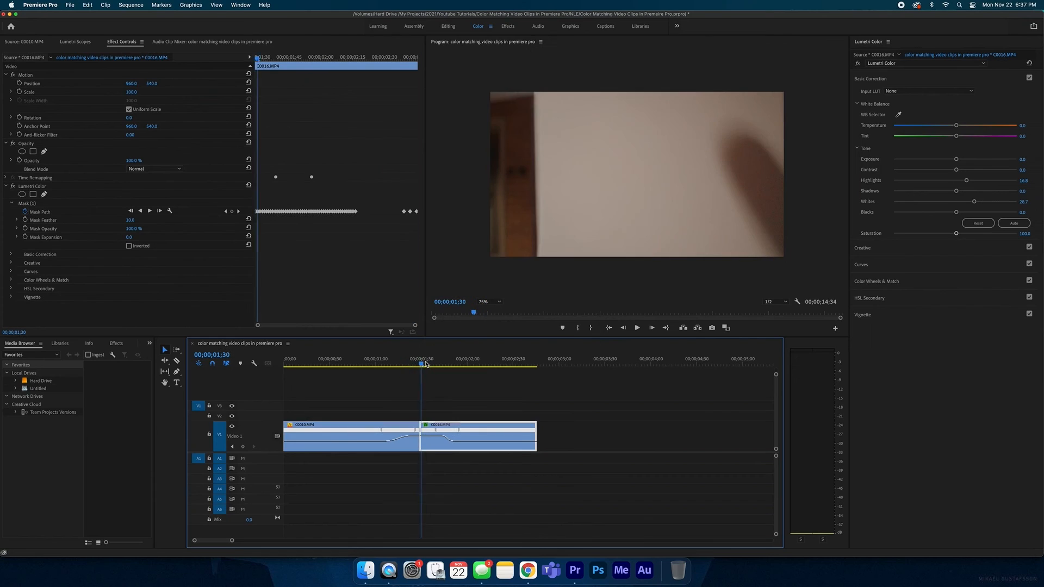
- Check the mask edge at 00;00;01;33 and 00;00;01;38, and set the Mask Feather to 30
key(Right)
key(Right)
key(Right)
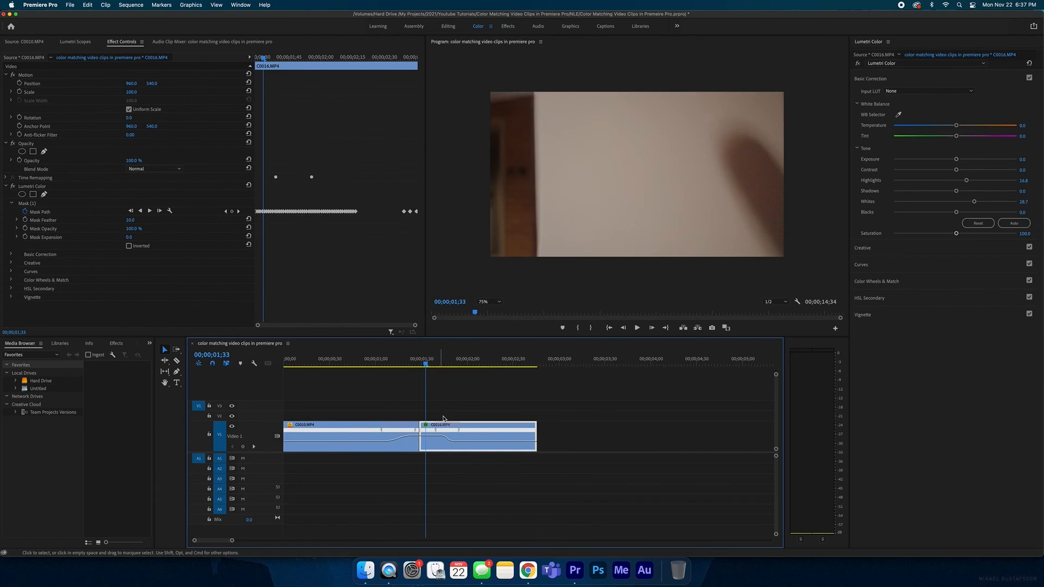
key(=)
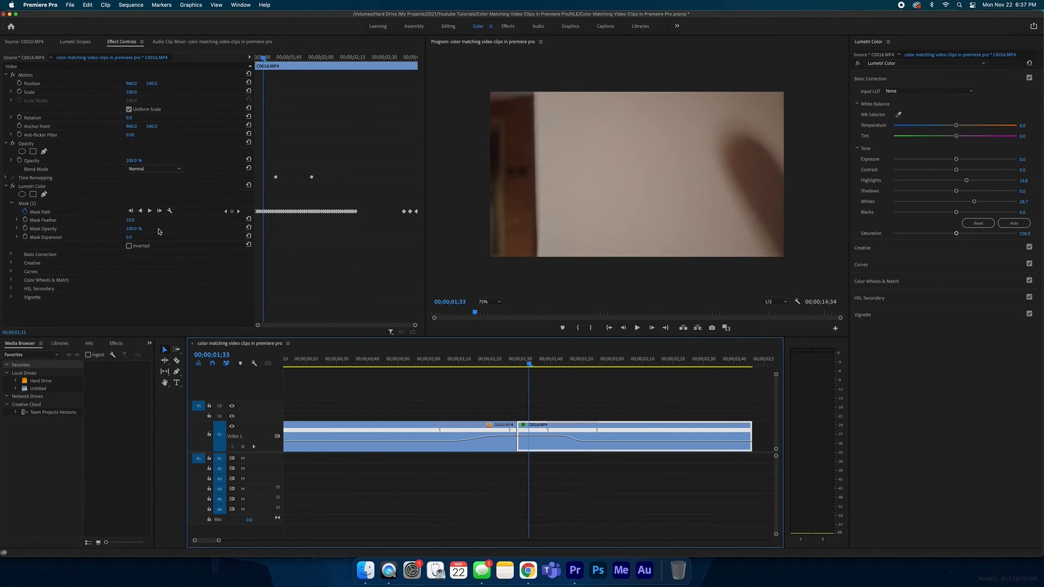
click(546, 358)
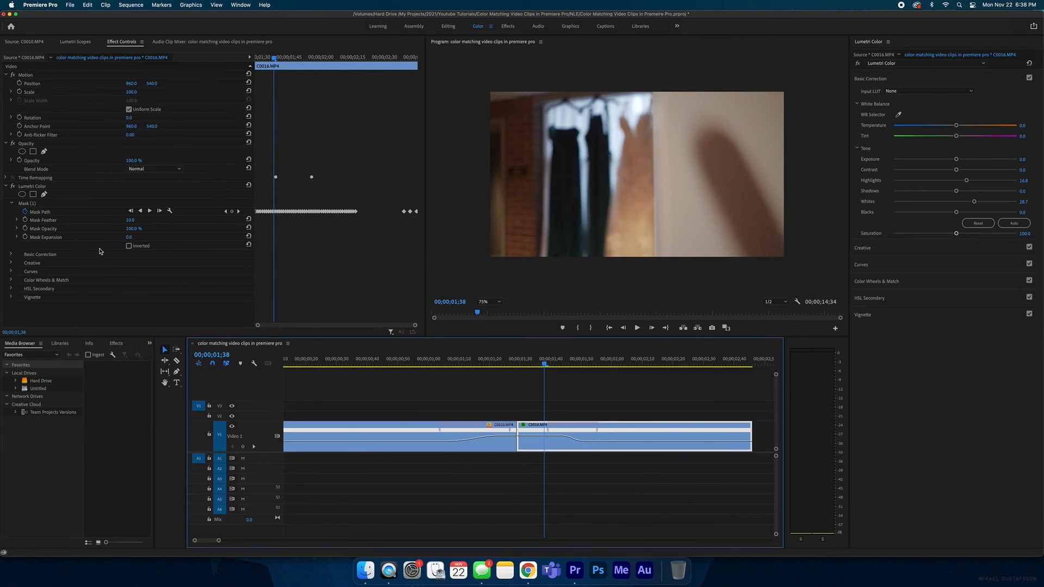
drag(128, 223, 168, 223)
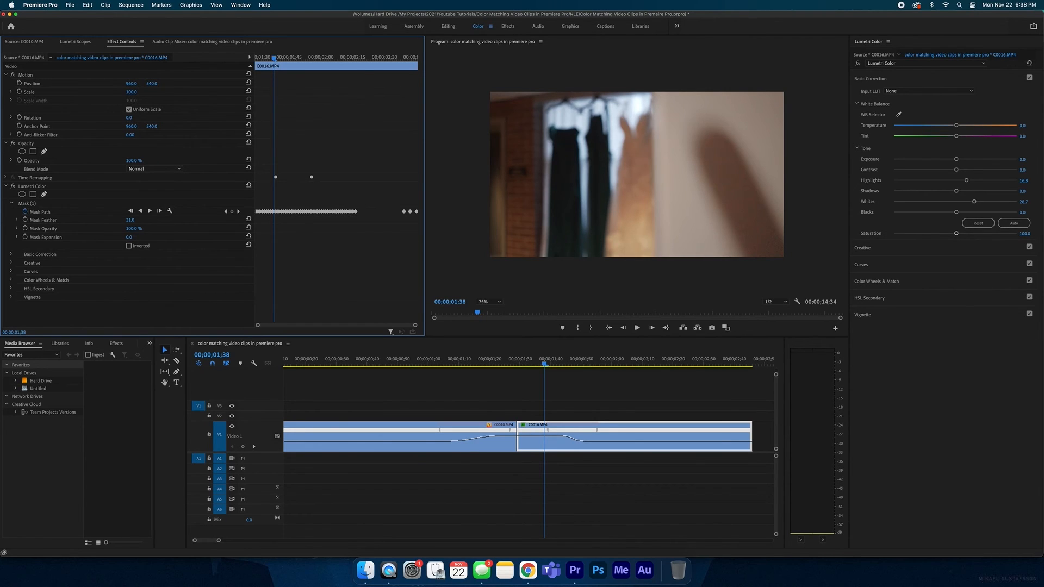
click(541, 417)
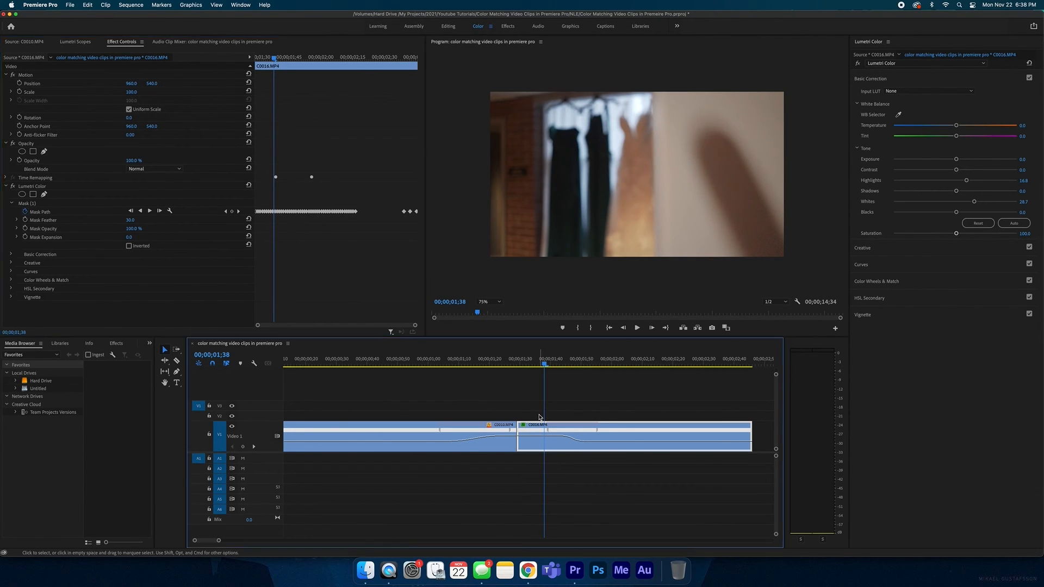
- Play back the transition to check how the feathered mask blends
click(492, 360)
key(space)
key(space)
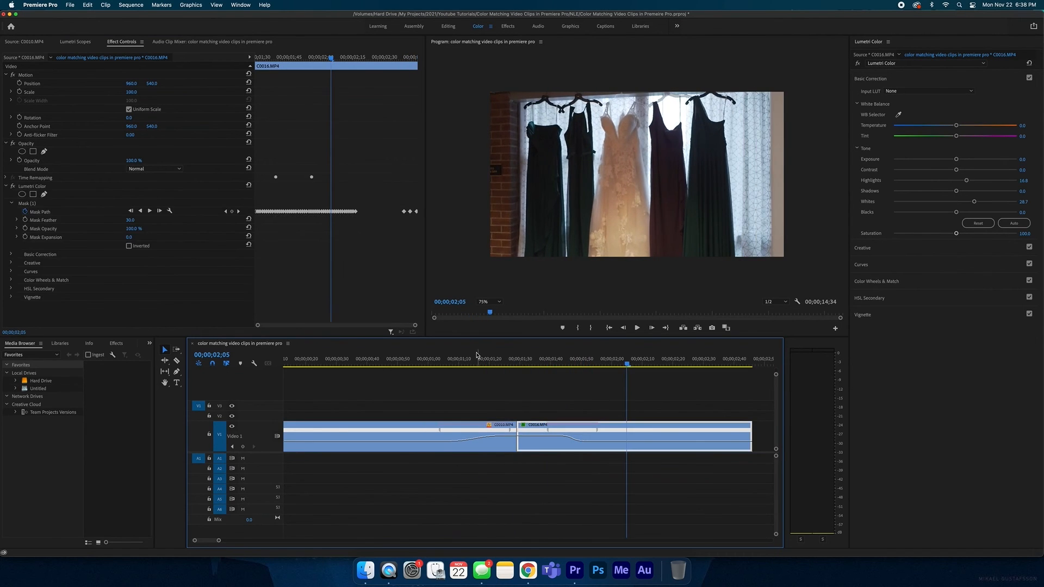
- At 00;00;01;32, test stronger Whites in C0016.MP4's Lumetri correction and raise its Shadows to 53.1
drag(479, 357, 526, 355)
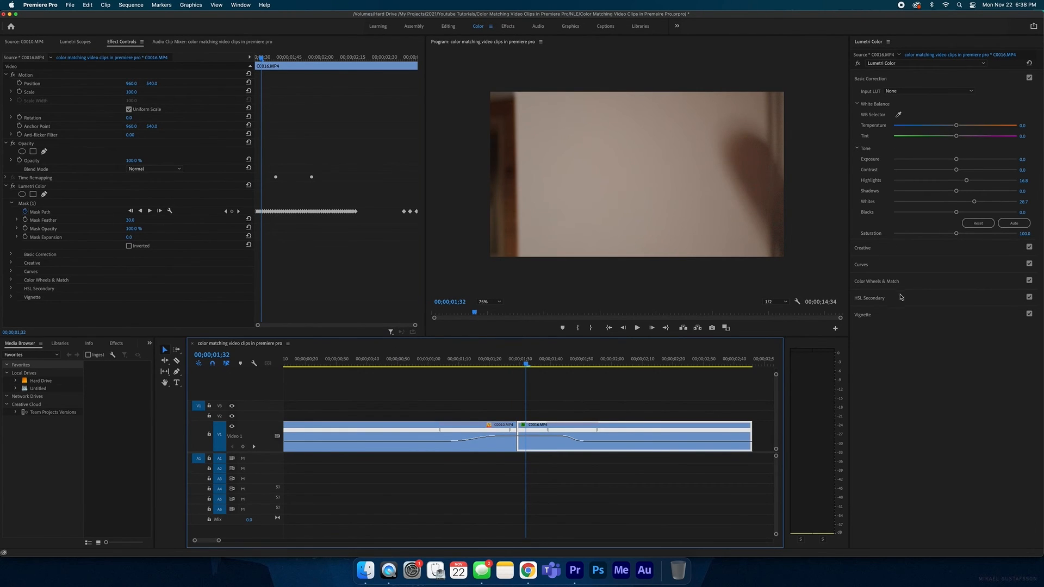
drag(974, 202, 1014, 203)
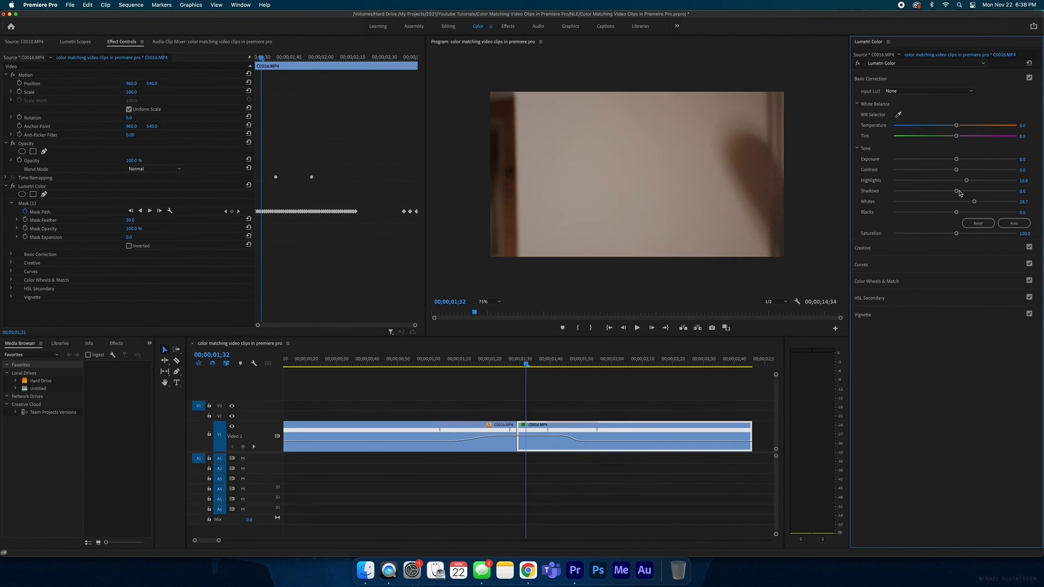
drag(962, 191, 988, 193)
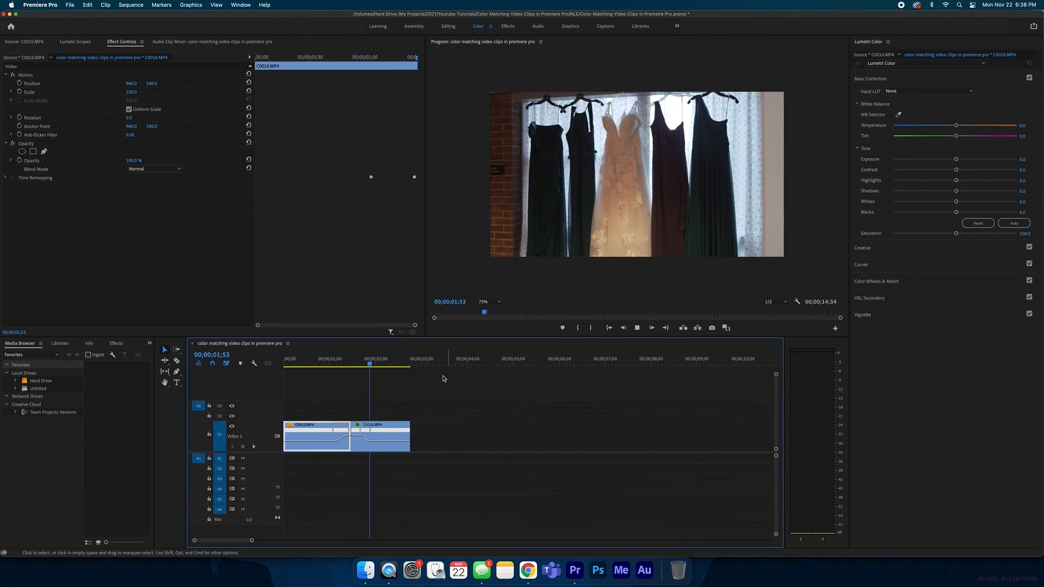
- Turn off the Lumetri Color effect on C0016.MP4 and play back the uncorrected transition from 00;00;00;50
mouse_move(320, 360)
mouse_down()
mouse_move(332, 355)
mouse_move(322, 359)
mouse_up()
click(380, 438)
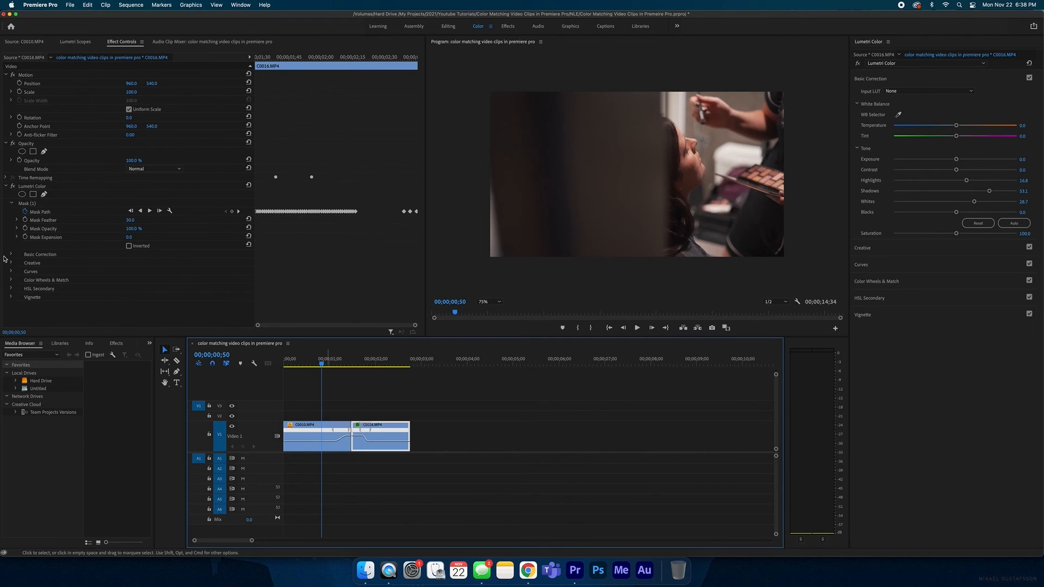
click(9, 186)
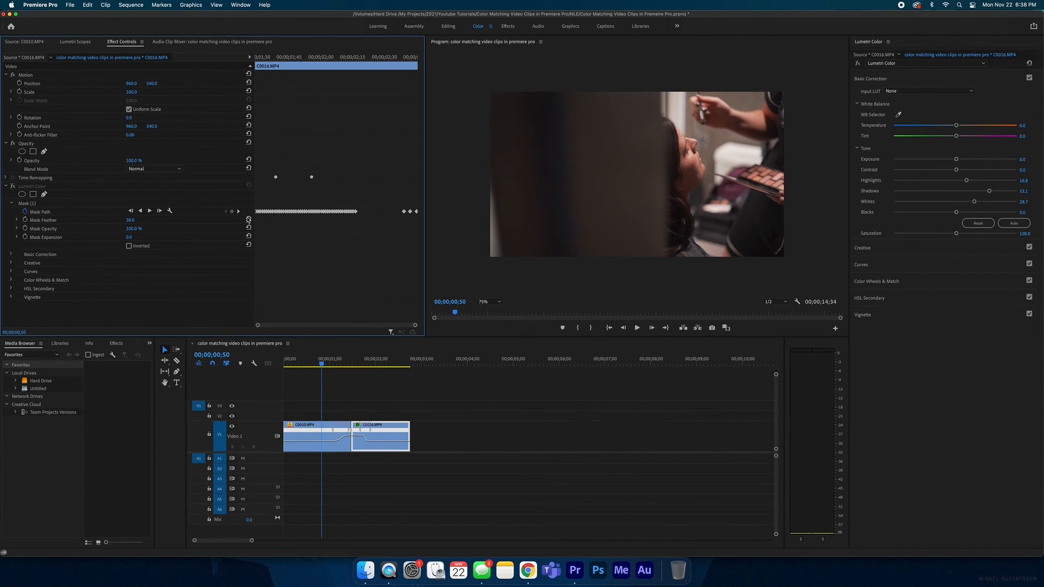
click(494, 413)
key(space)
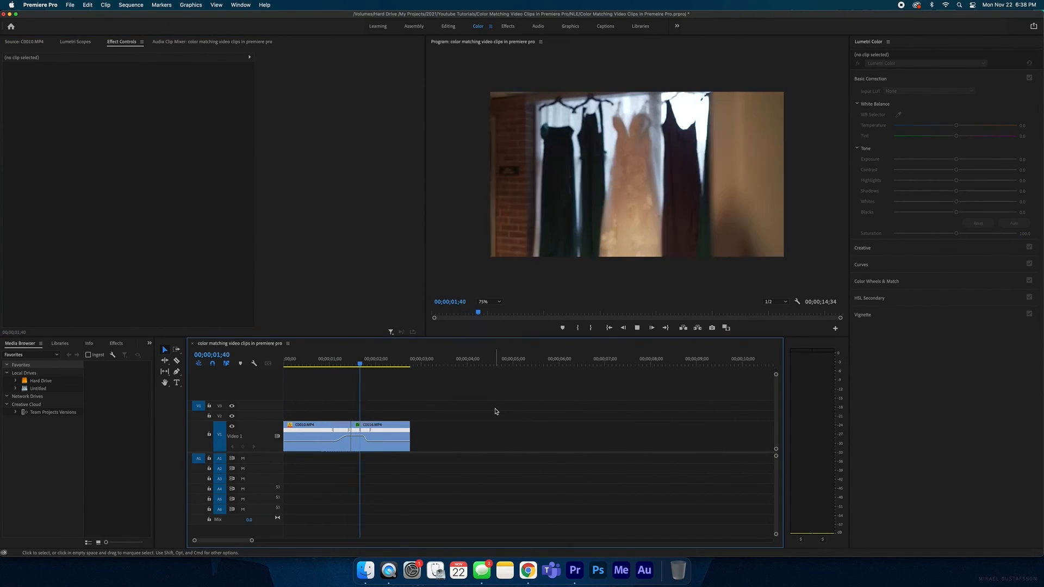
key(space)
- Turn C0016.MP4's Lumetri Color effect back on at 00;00;01;34 and play back the corrected transition
mouse_move(335, 361)
mouse_down()
mouse_move(368, 361)
mouse_move(355, 363)
mouse_up()
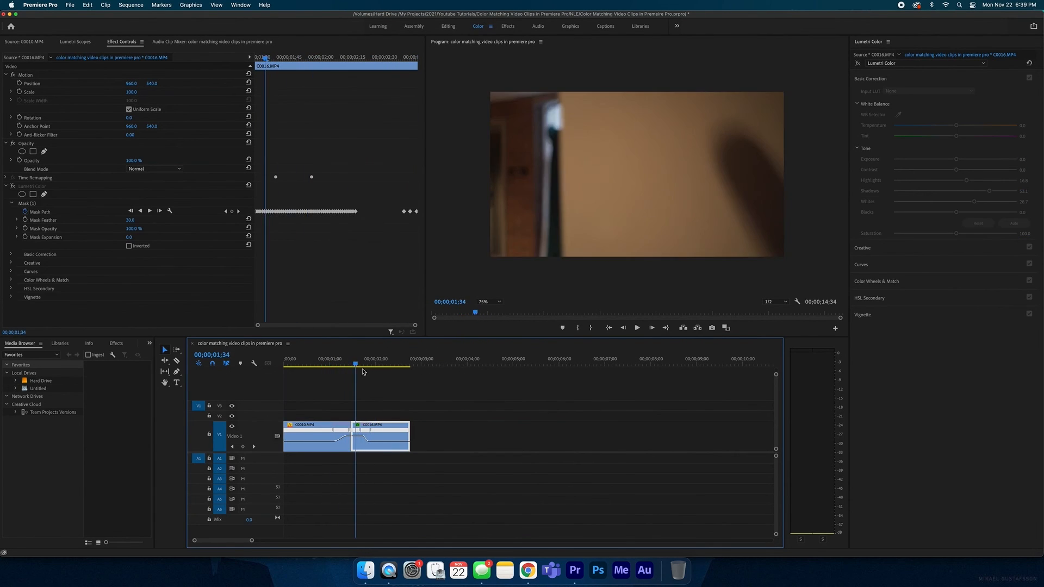
click(58, 203)
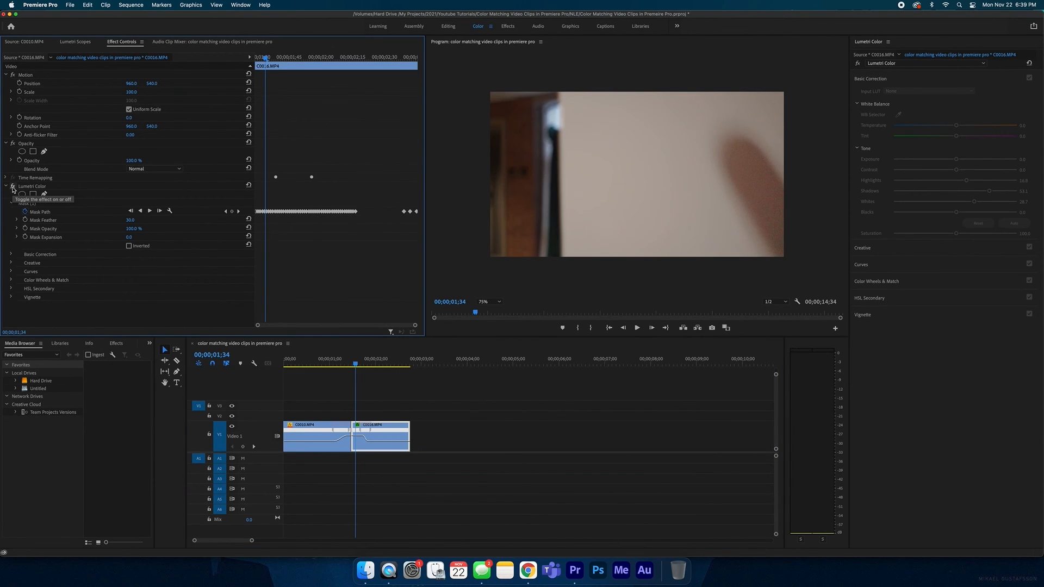
click(350, 377)
key(space)
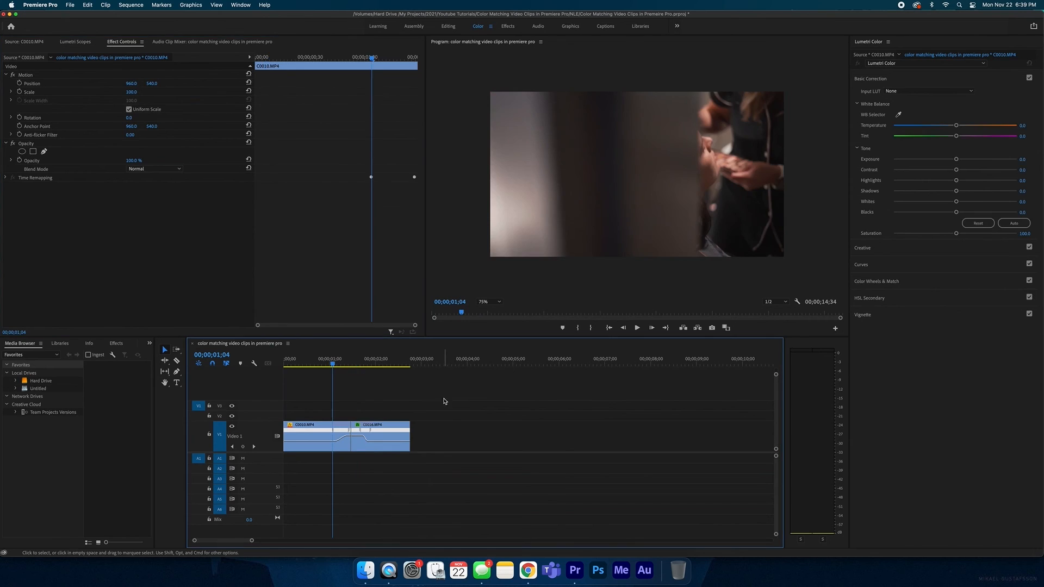
click(329, 360)
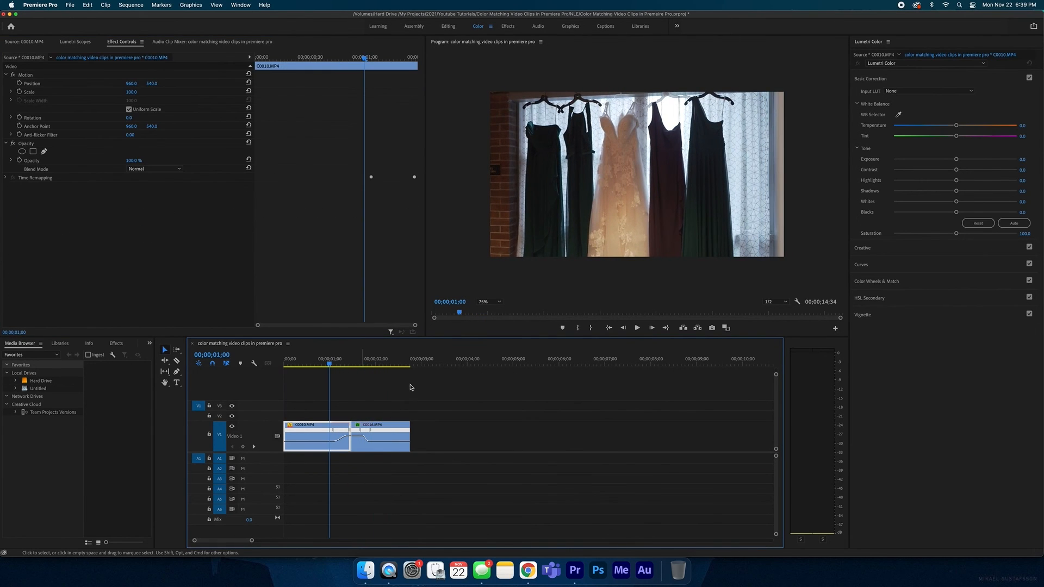
key(space)
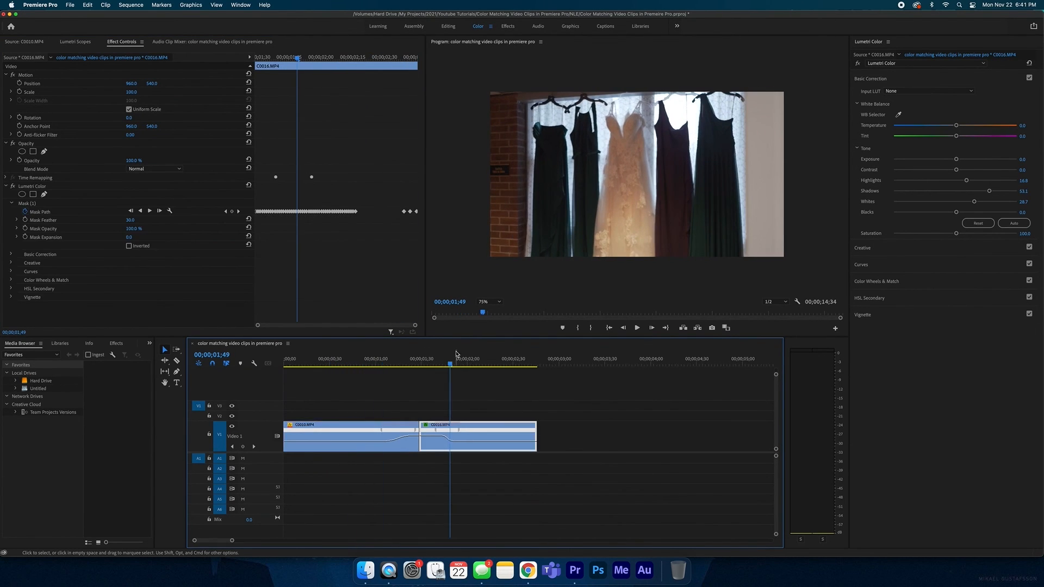
- Scrub back and forth through the transition to examine the wall color across the cut between C0010.MP4 and C0016.MP4
mouse_move(442, 364)
mouse_down()
mouse_move(419, 366)
mouse_move(450, 368)
mouse_up()
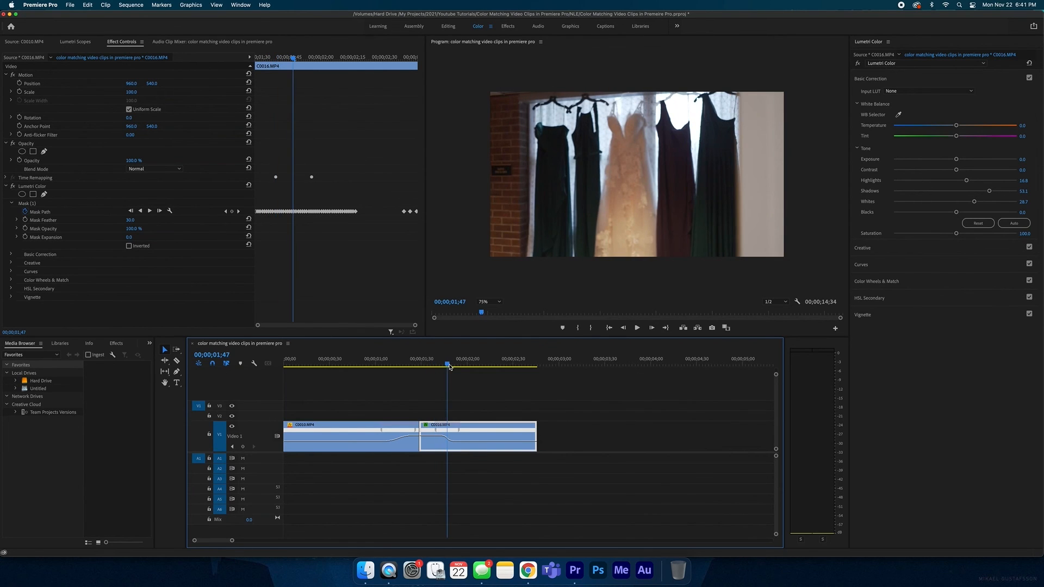
click(485, 376)
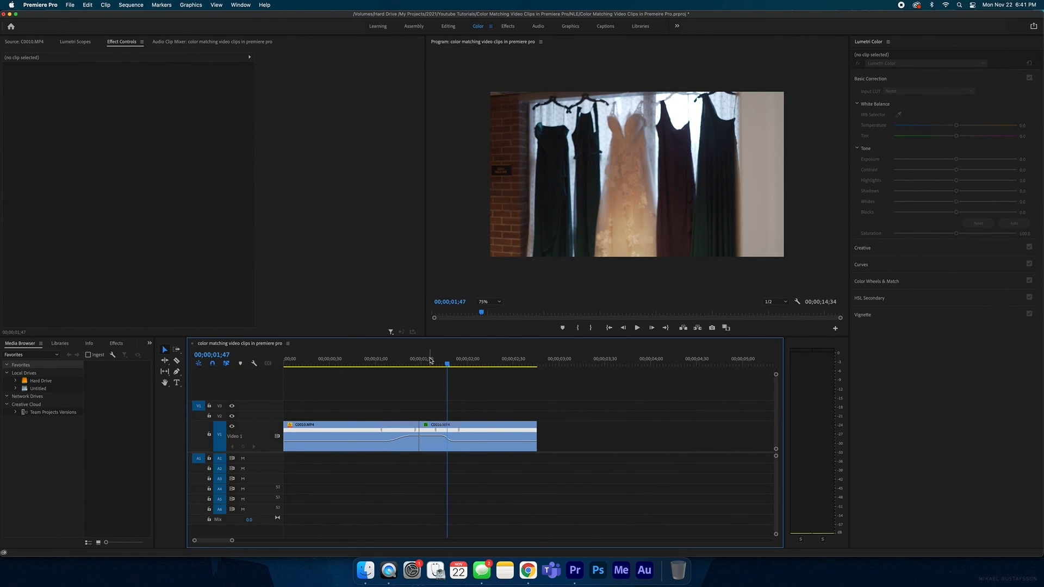
drag(430, 360, 444, 363)
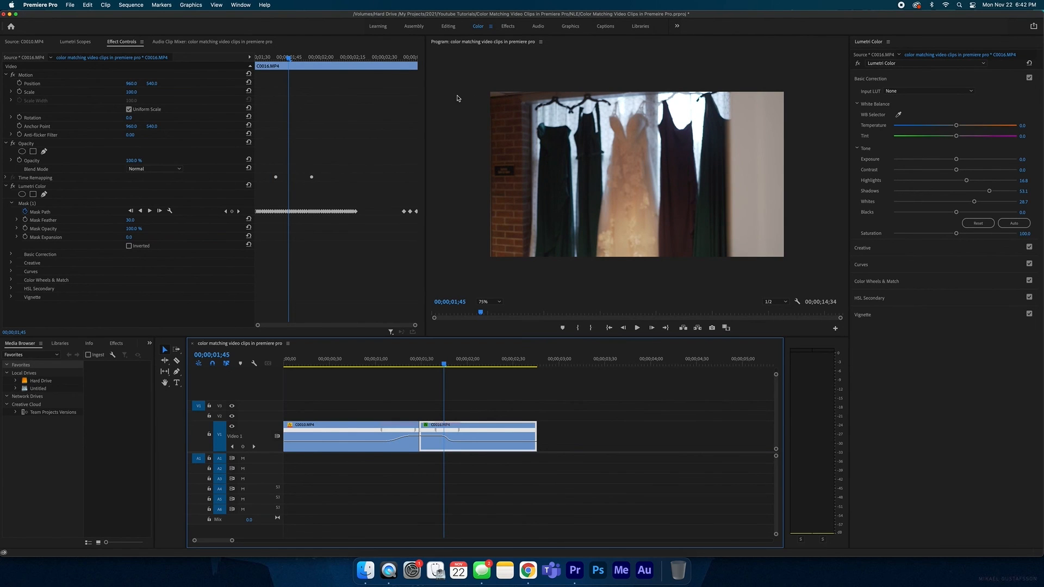
mouse_move(426, 368)
mouse_down()
mouse_move(394, 365)
mouse_move(406, 366)
mouse_up()
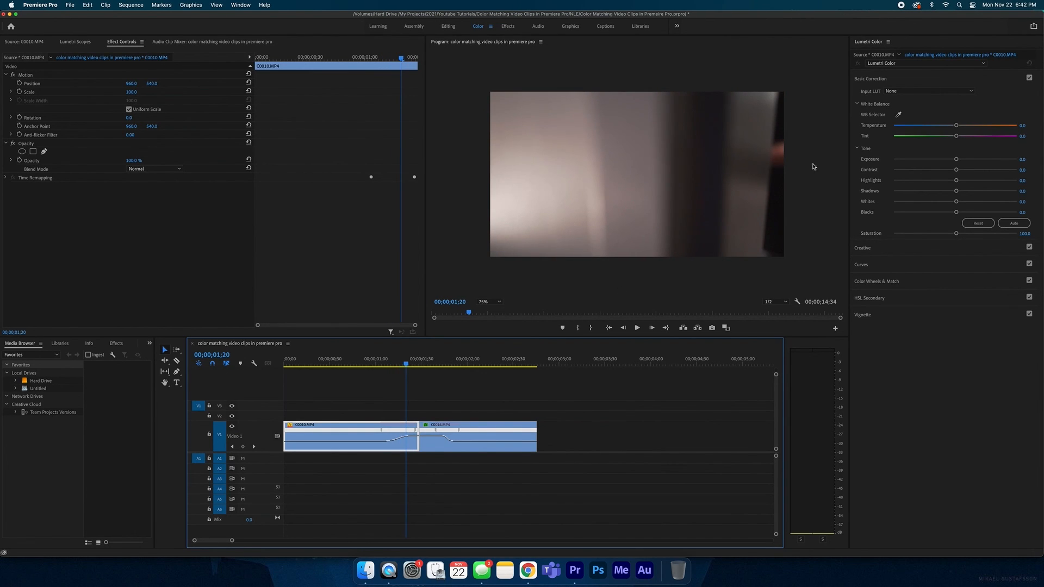
drag(406, 369, 460, 366)
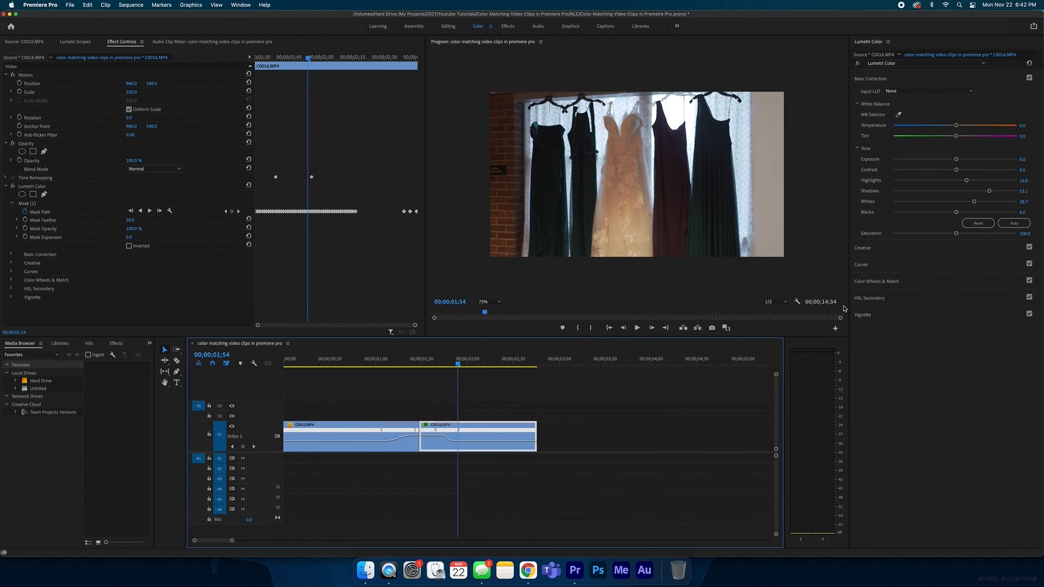
- Deselect the clips and play the corrected transition from C0010.MP4 through the end of C0016.MP4
mouse_move(456, 374)
mouse_down()
mouse_move(444, 363)
mouse_move(454, 363)
mouse_up()
click(446, 393)
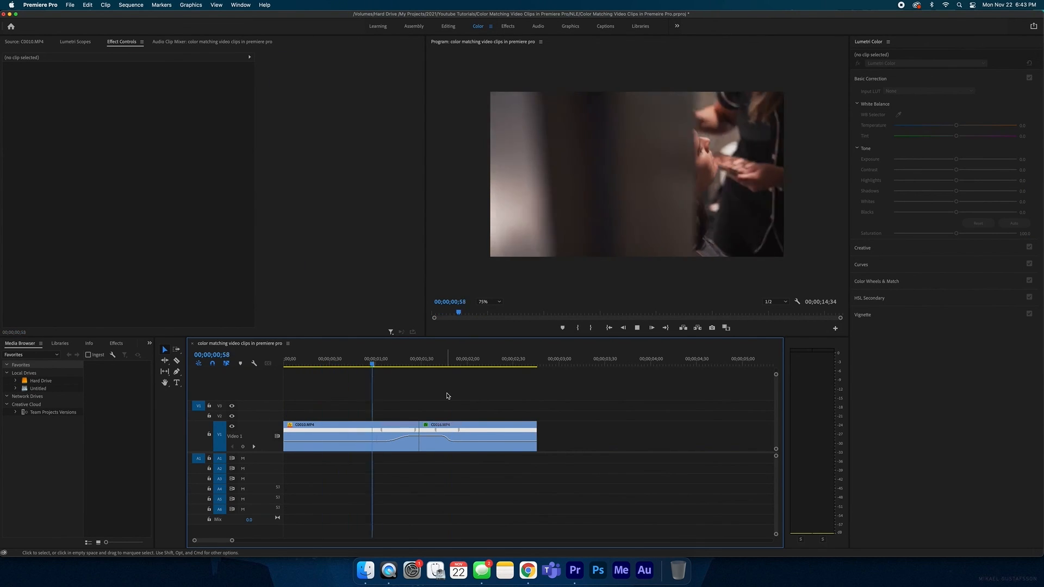
key(minus)
key(minus)
key(equal)
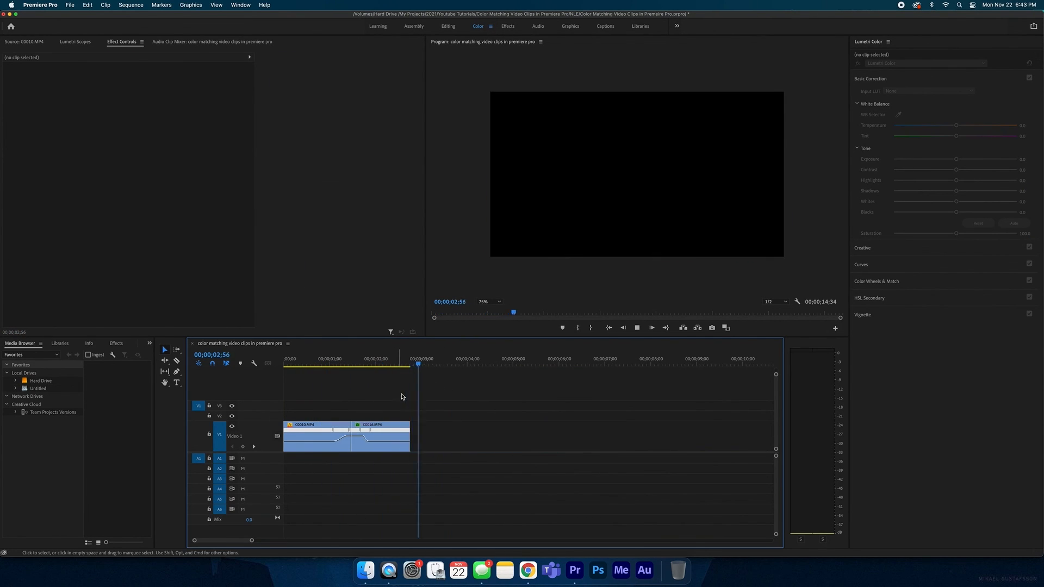
key(space)
- Scrub through the color-matched transition, return the playhead to 00;00;00;00 and clear the clip selection
key(minus)
click(326, 362)
drag(326, 364, 332, 363)
key(equal)
key(equal)
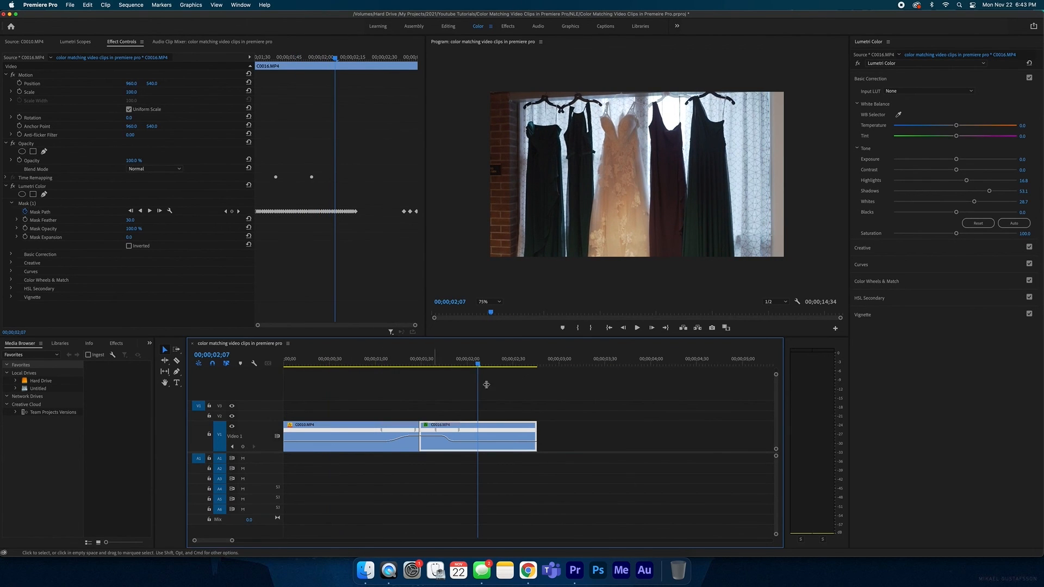
drag(472, 363, 274, 371)
click(396, 374)
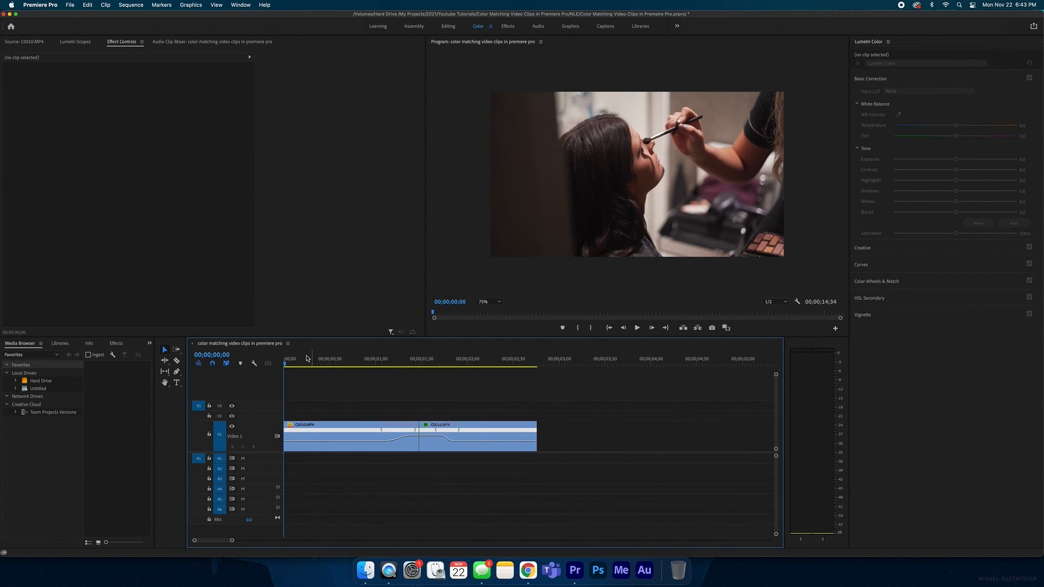
- Scrub from the sequence start through C0010.MP4 and across the cut to examine the color match, leaving no clip selected
key(minus)
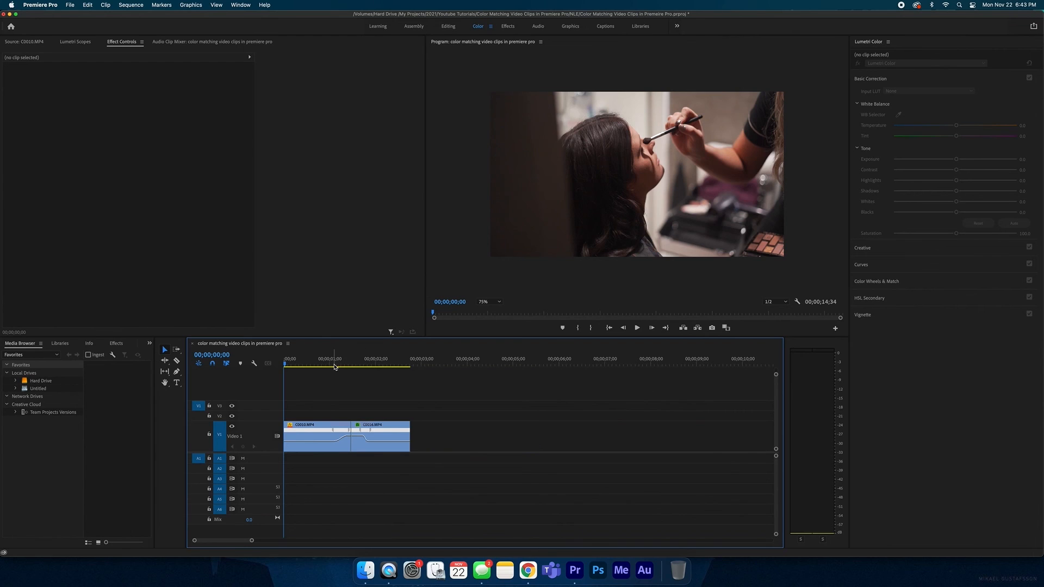
click(292, 364)
drag(292, 364, 376, 362)
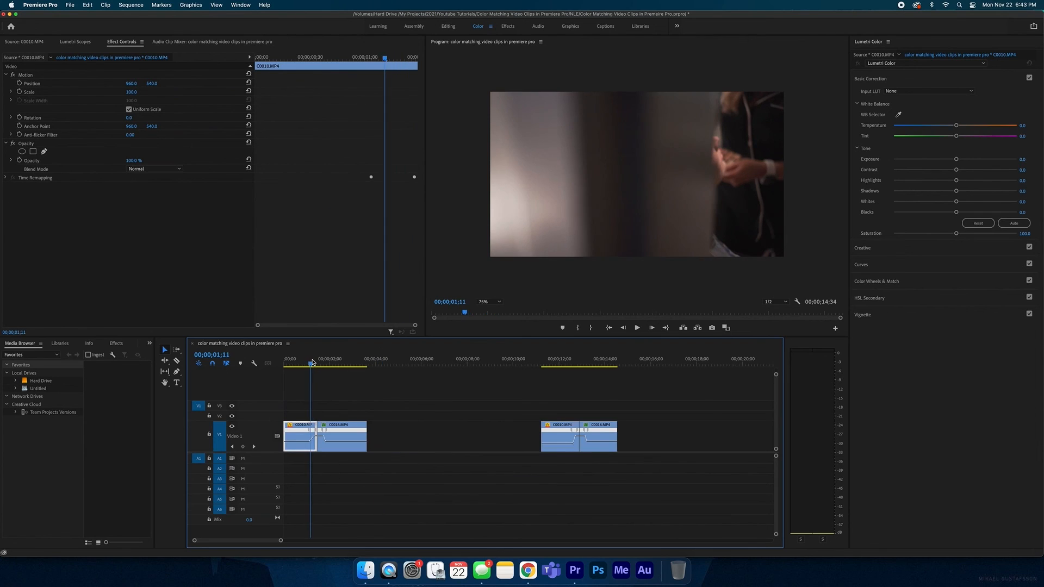
click(363, 388)
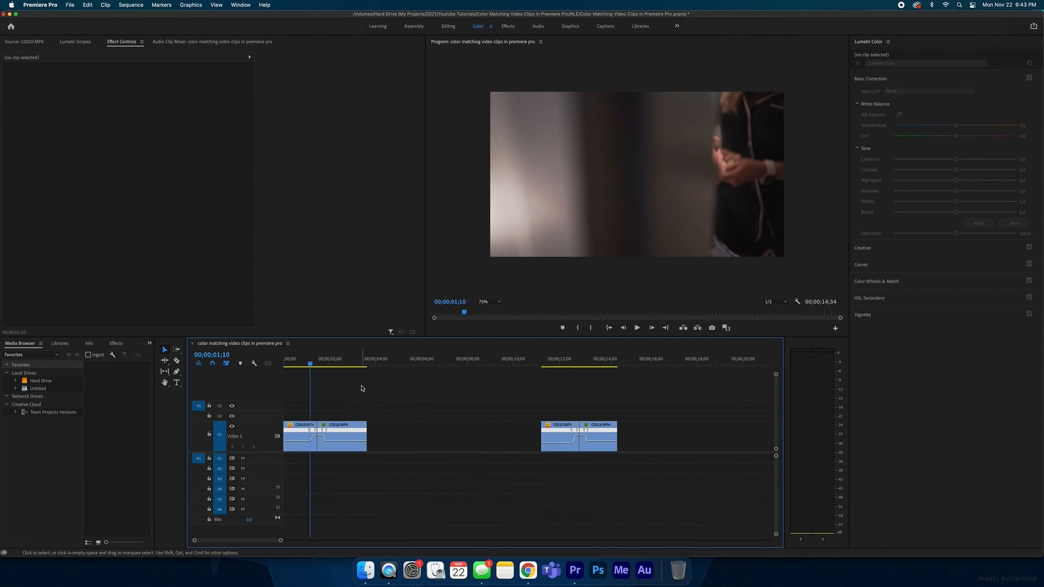
key(equal)
key(equal)
key(Left)
drag(416, 361, 615, 358)
click(372, 390)
key(=)
key(=)
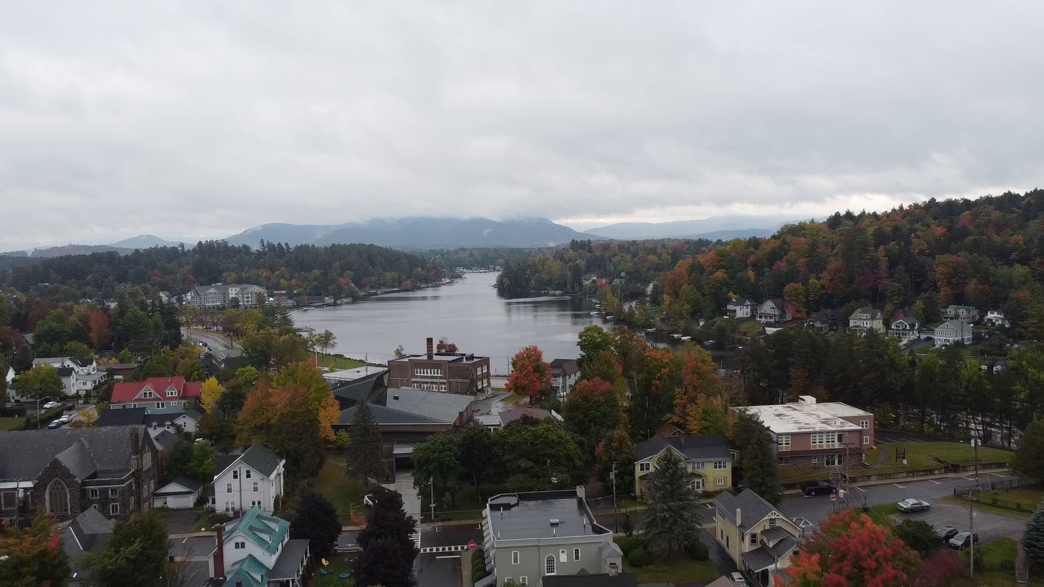